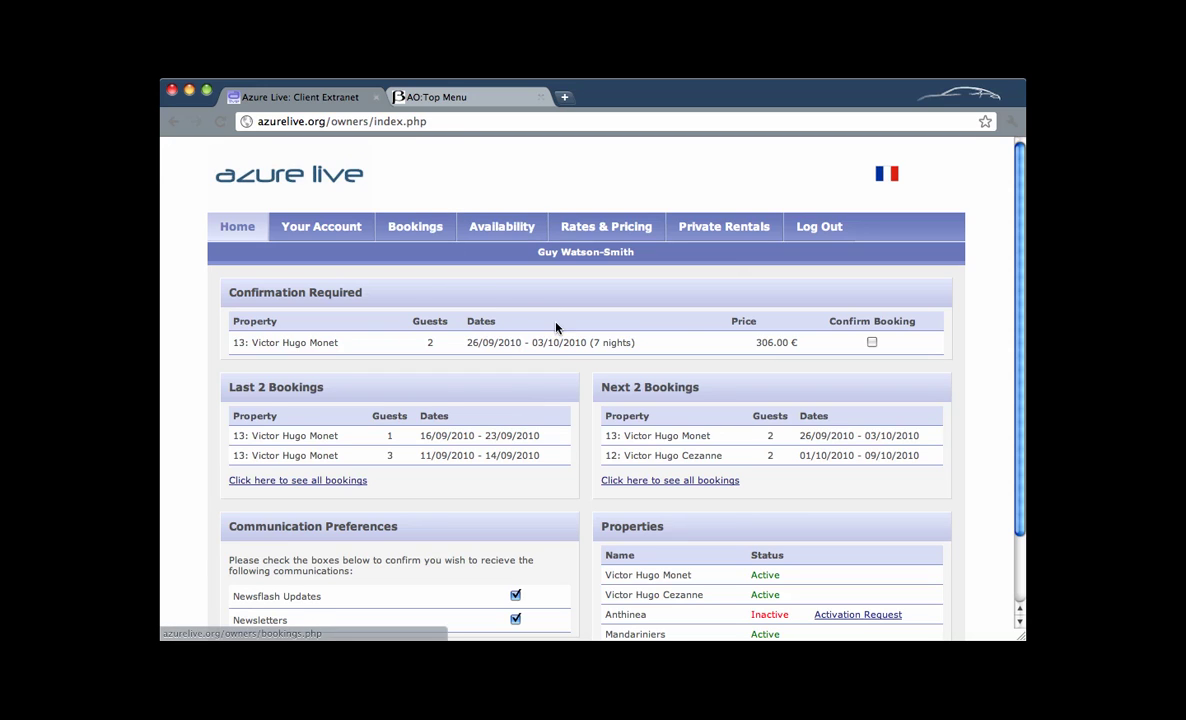
Load the Private Rentals Servicing Price Calculator, showing Housekeeping Only for Mandariniers at 195.00 €.
click(731, 233)
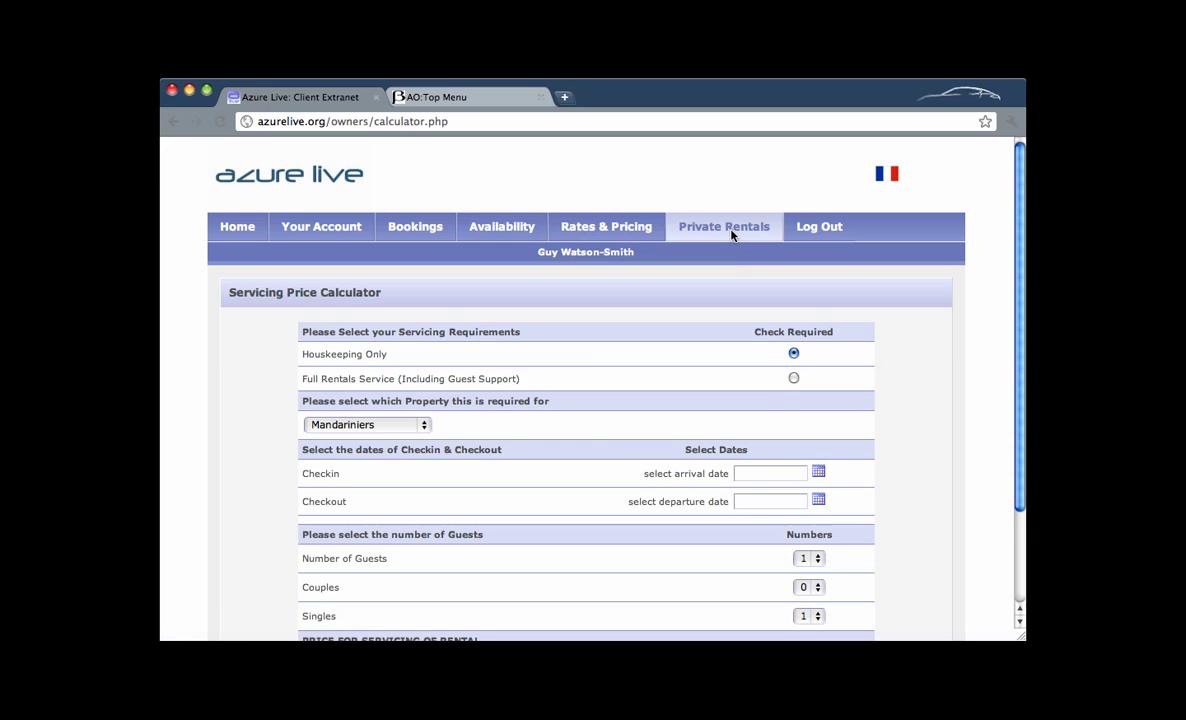
scroll(710, 345, down, 3)
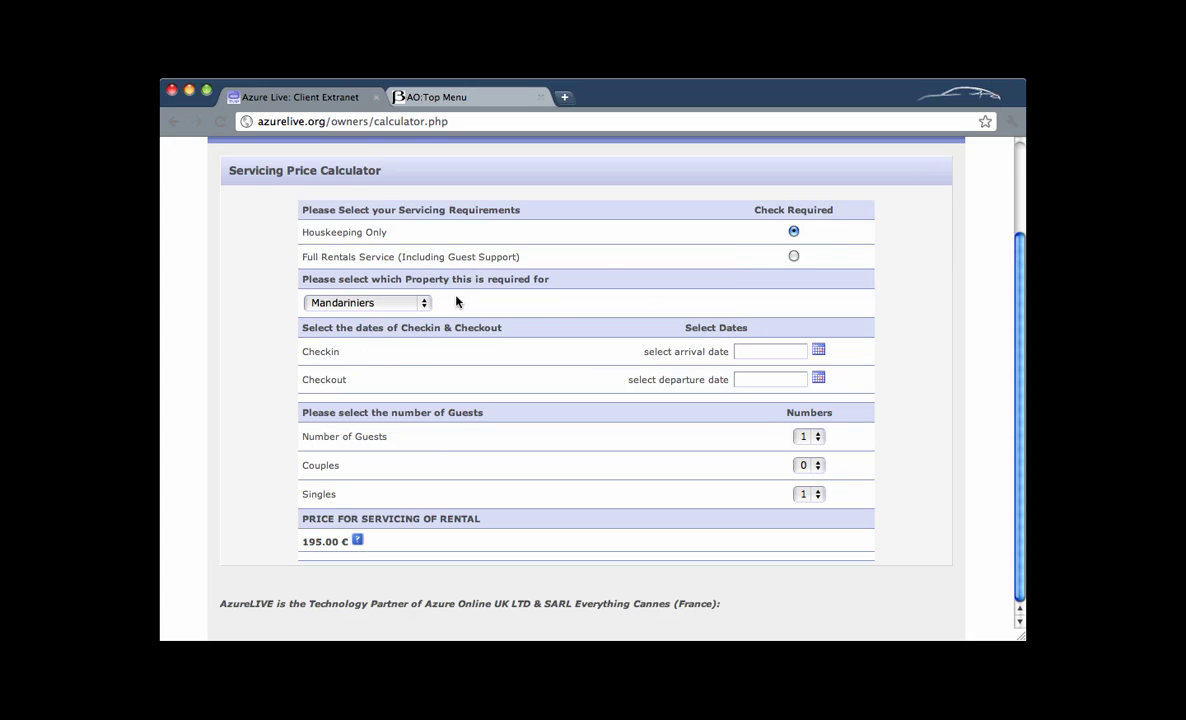
Keep Mandariniers as the property and set the arrival date to 5 December 2010.
click(423, 302)
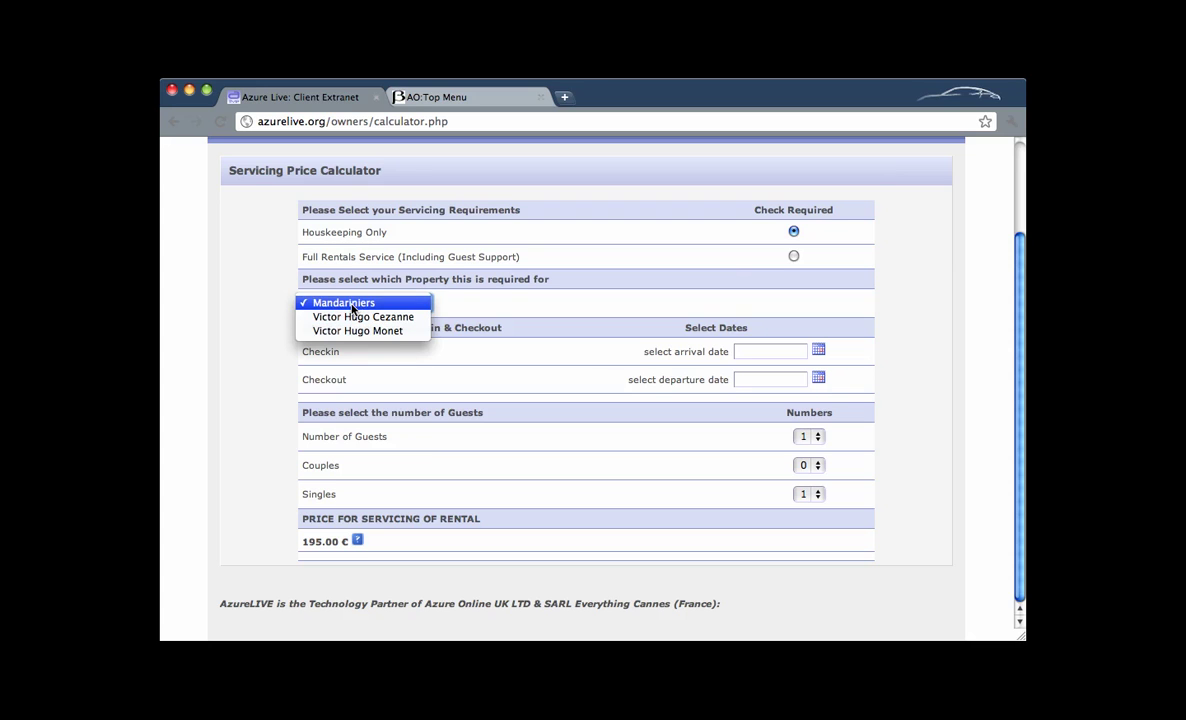
click(358, 308)
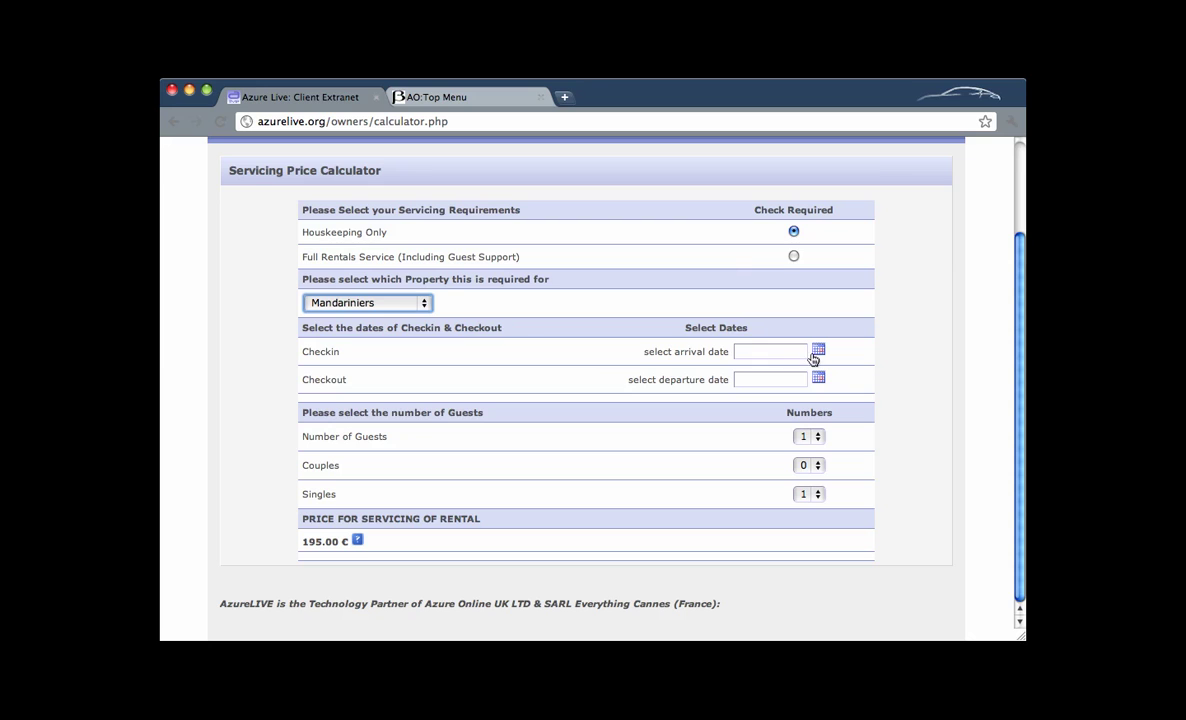
click(818, 350)
click(886, 376)
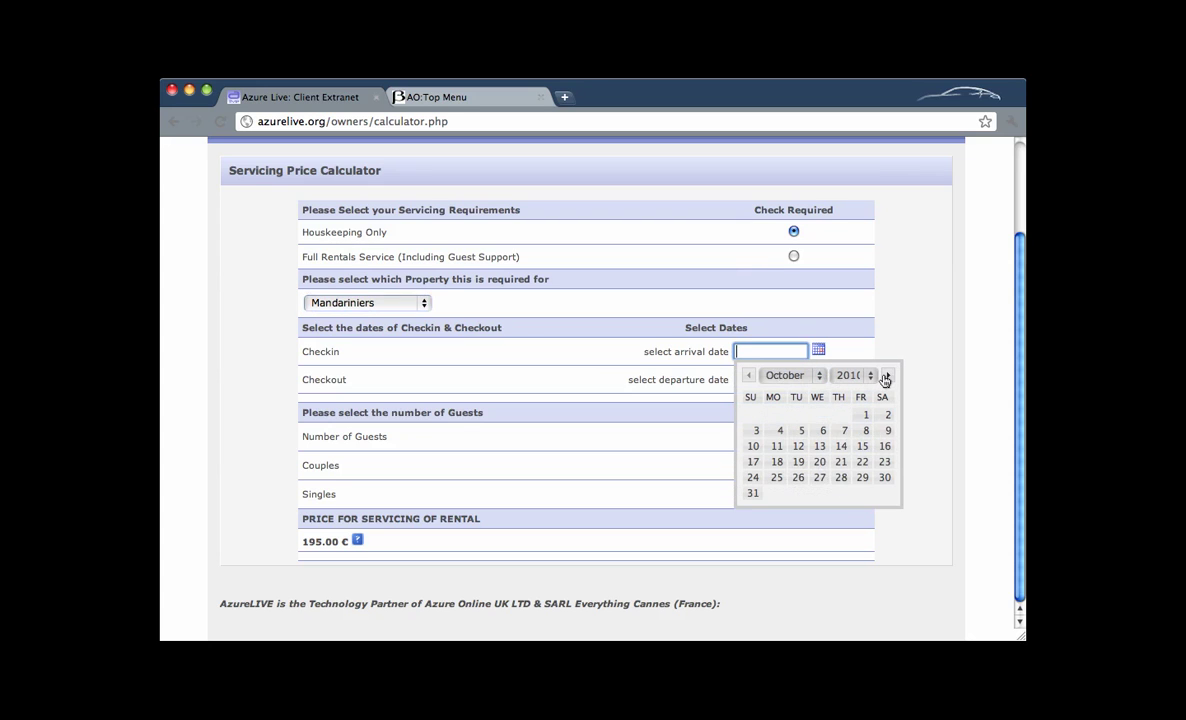
click(886, 376)
click(887, 377)
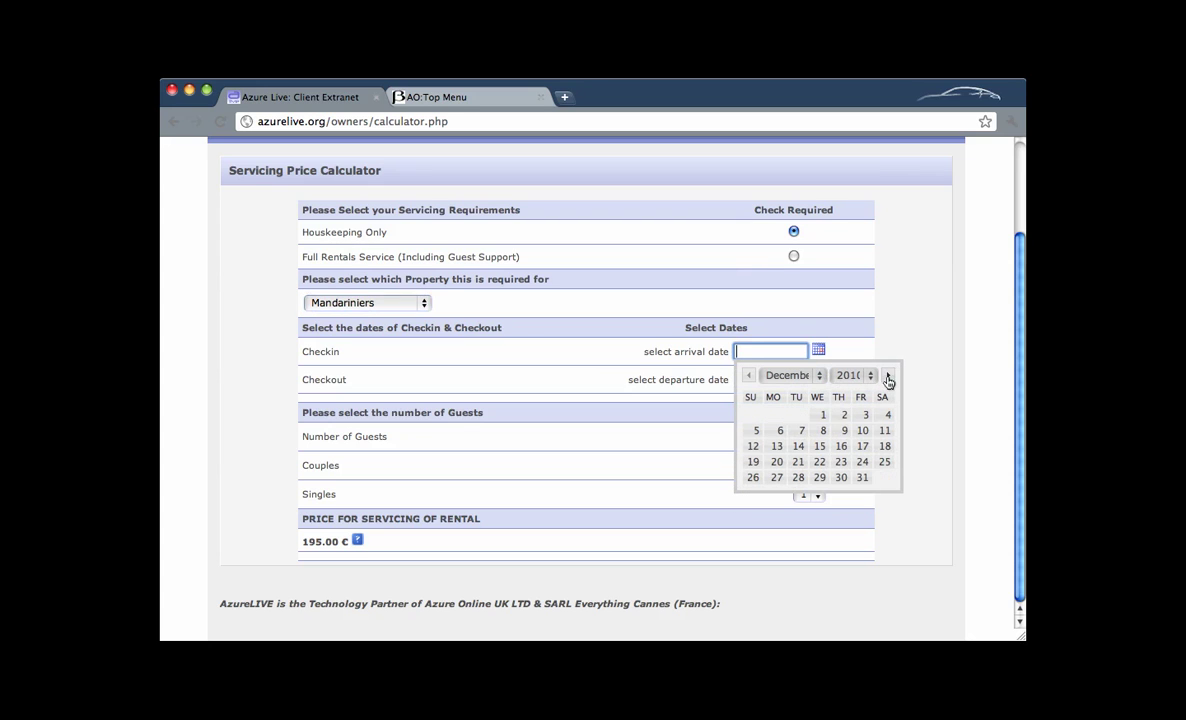
click(757, 431)
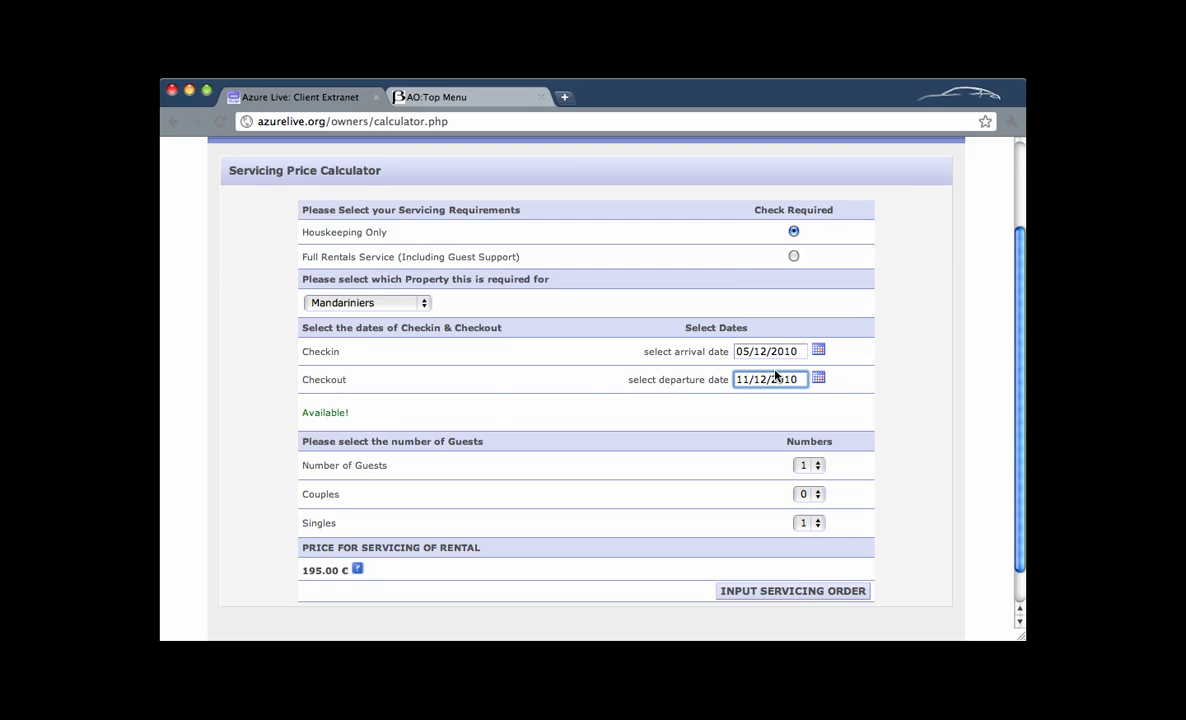
Try 7 September as arrival, then restore 5 December 2010 so checkout reads 11/12/2010.
click(818, 350)
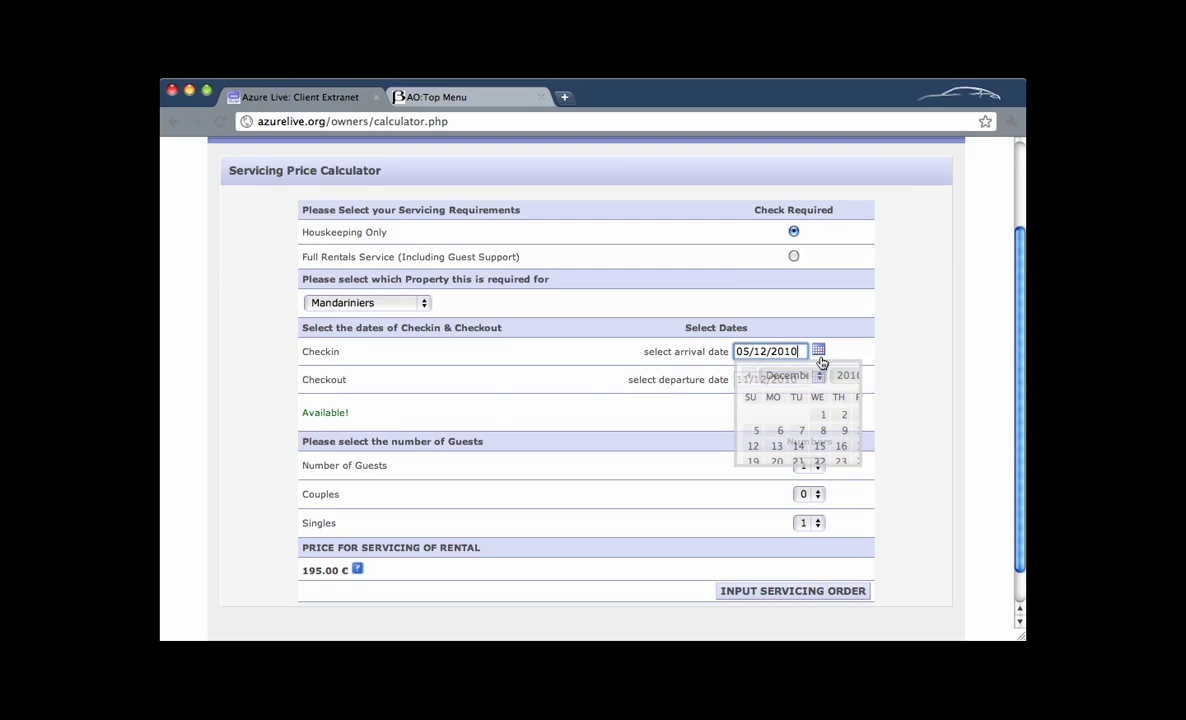
click(749, 376)
click(749, 376)
click(749, 377)
click(799, 431)
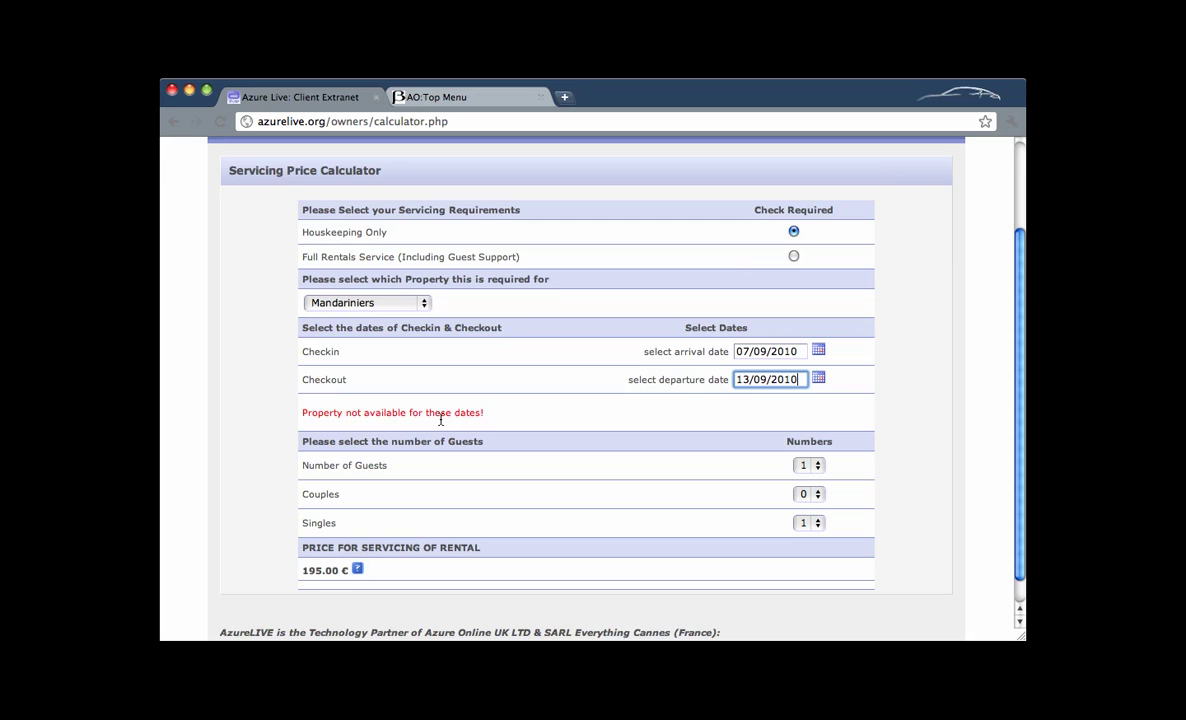
click(819, 351)
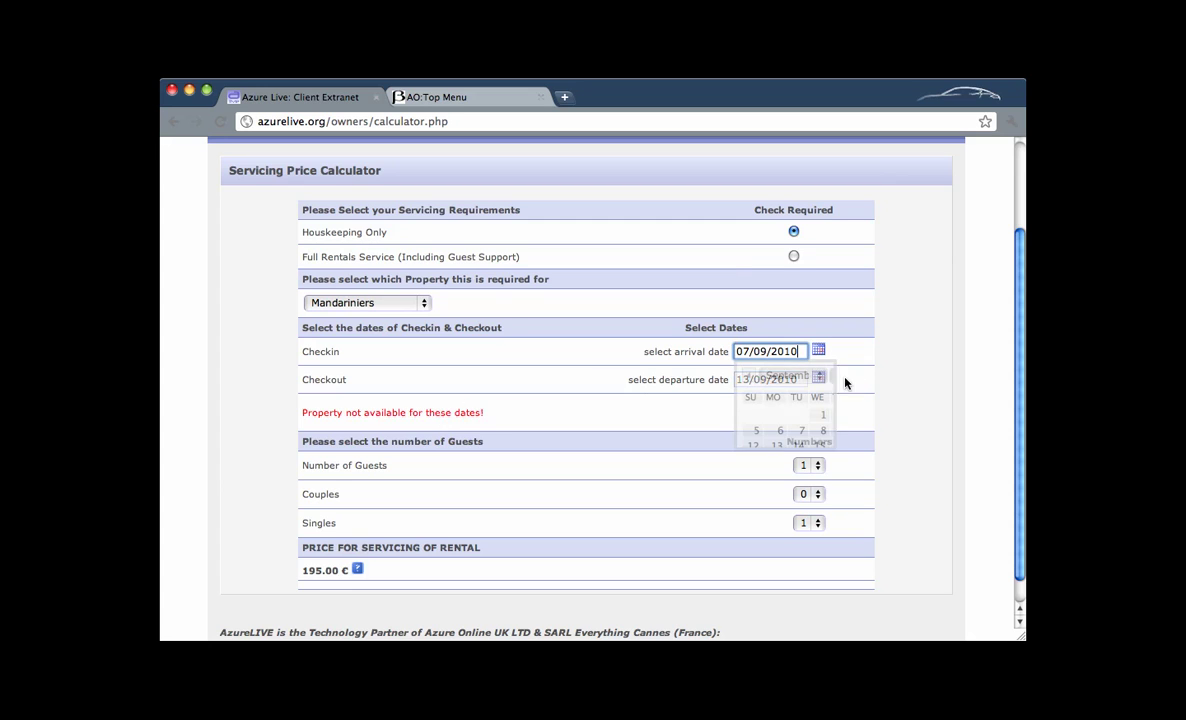
click(886, 377)
click(886, 377)
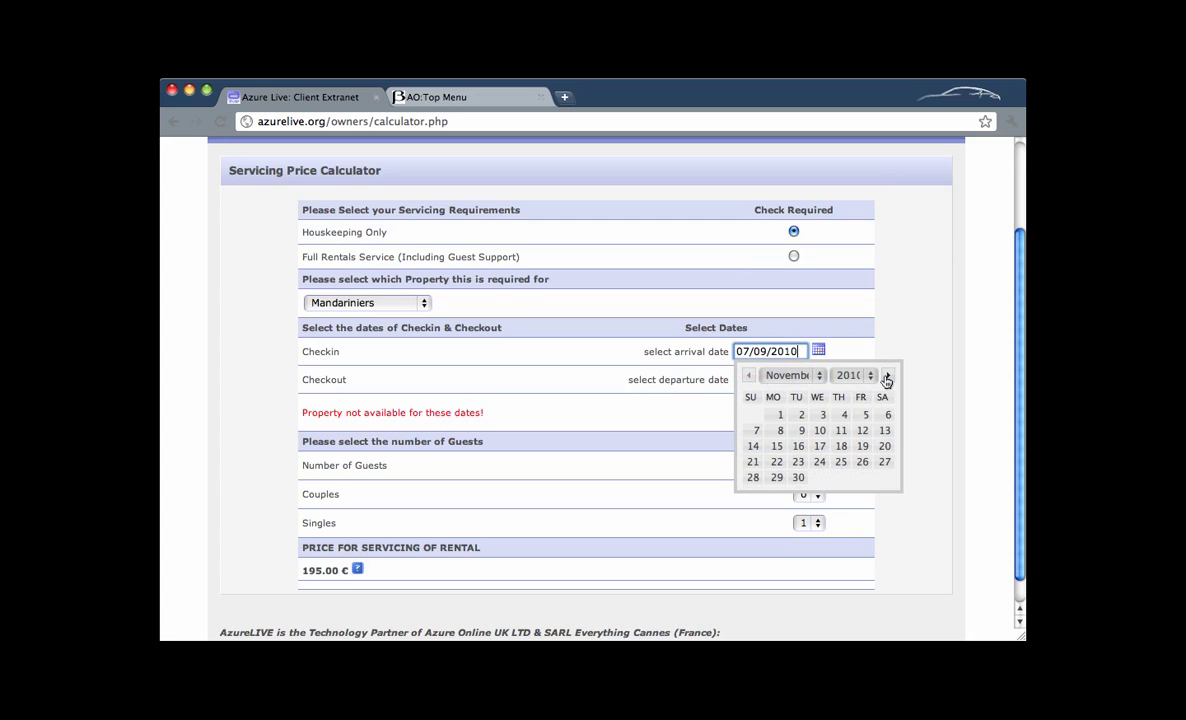
click(886, 377)
click(755, 433)
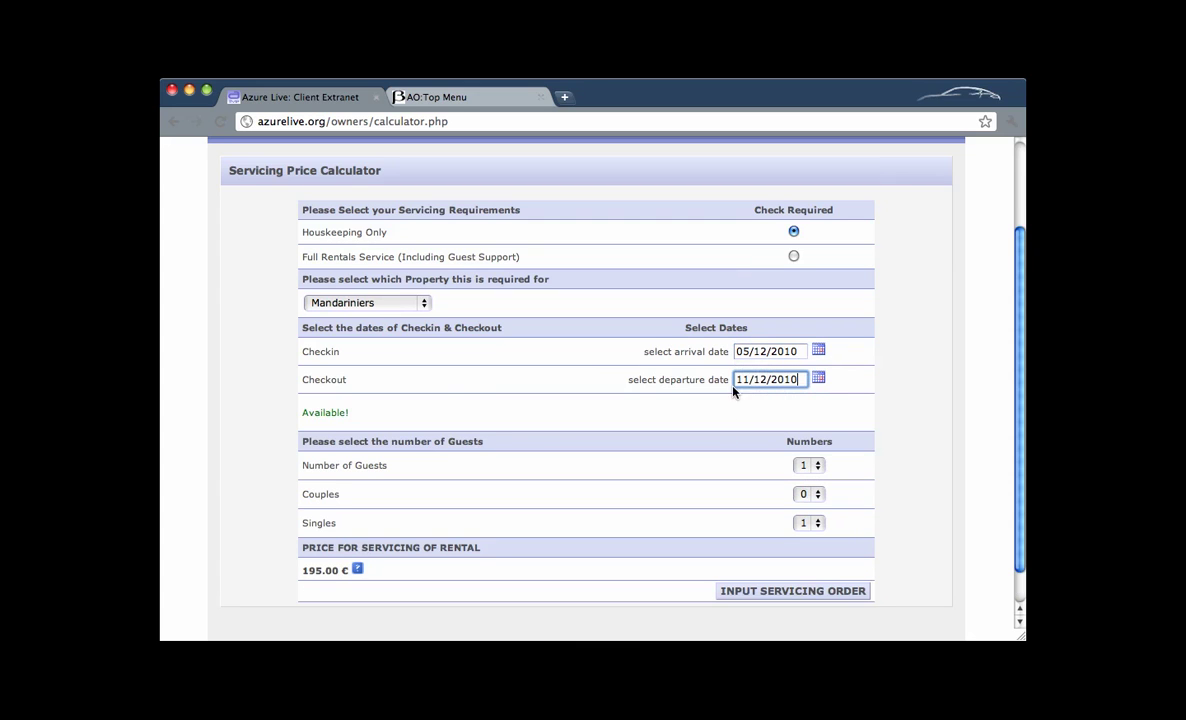
Enter 3 guests as 1 couple and 1 single, reviewing the housekeeping details; price becomes 245.00 €.
scroll(660, 468, down, 2)
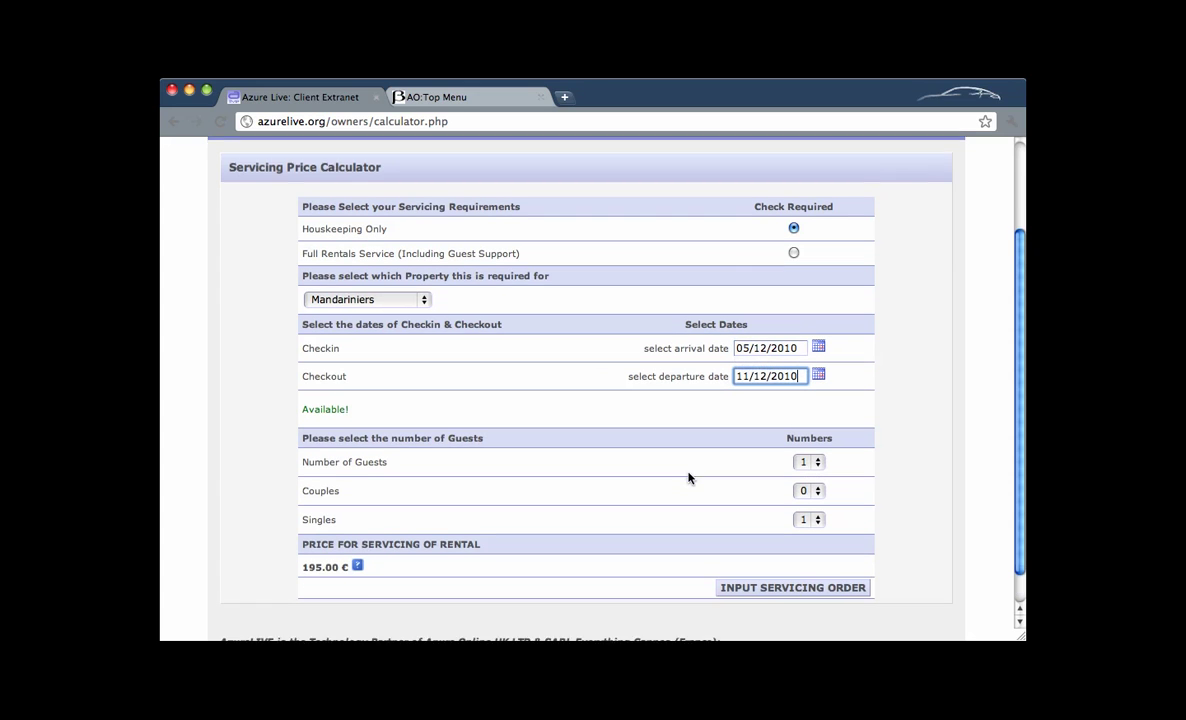
click(806, 424)
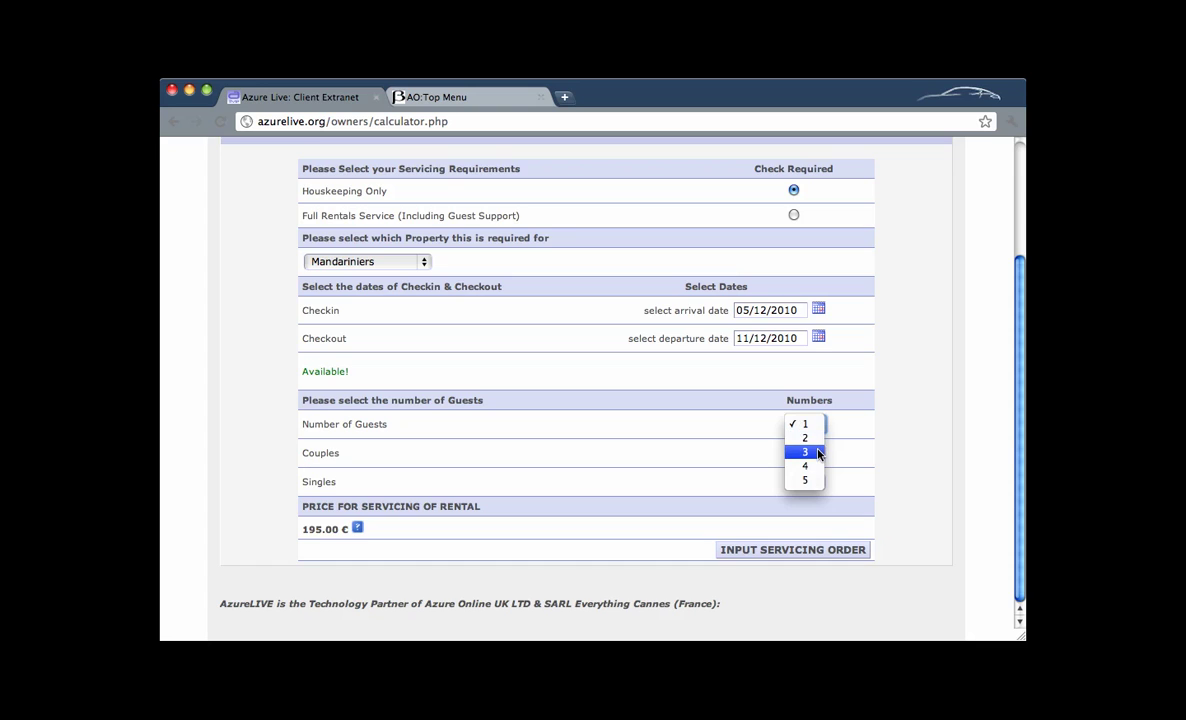
click(818, 453)
click(812, 453)
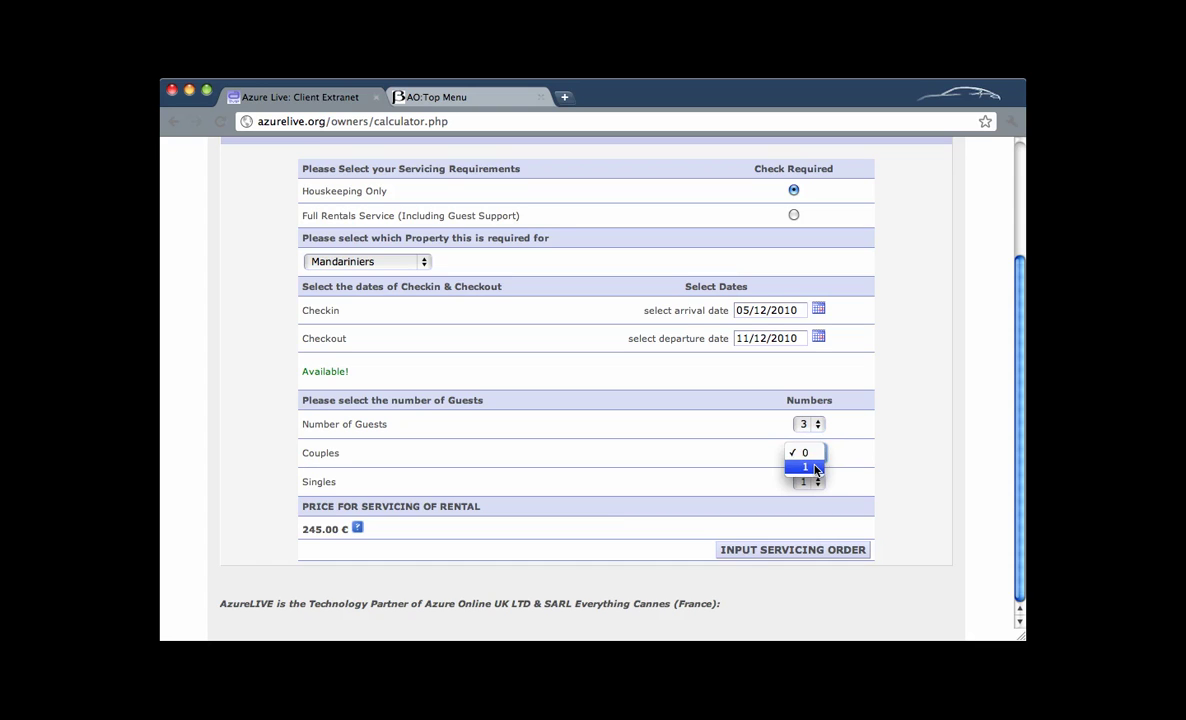
click(815, 468)
click(817, 482)
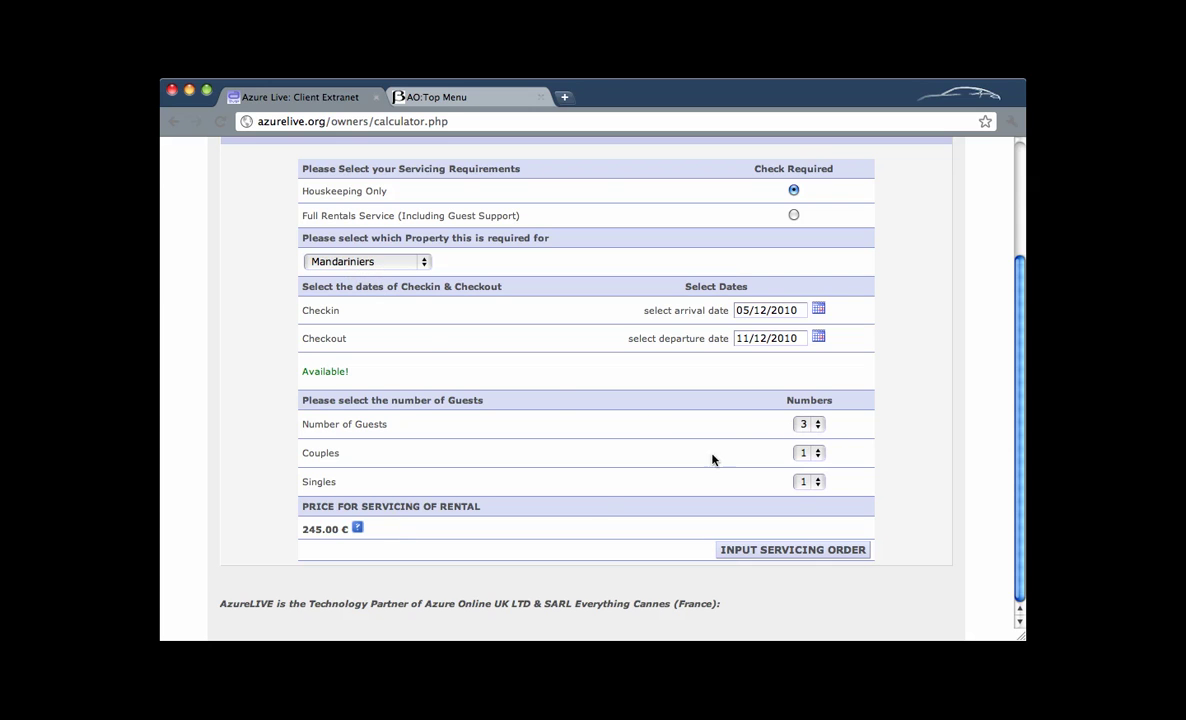
click(358, 528)
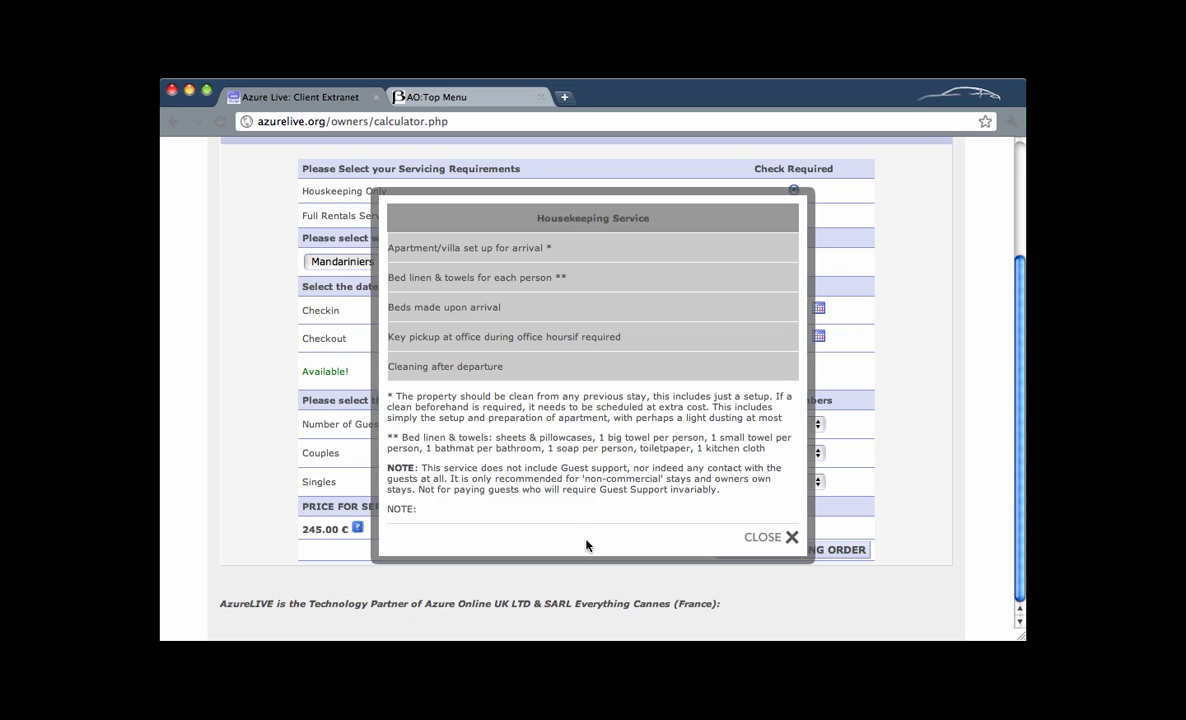
click(765, 540)
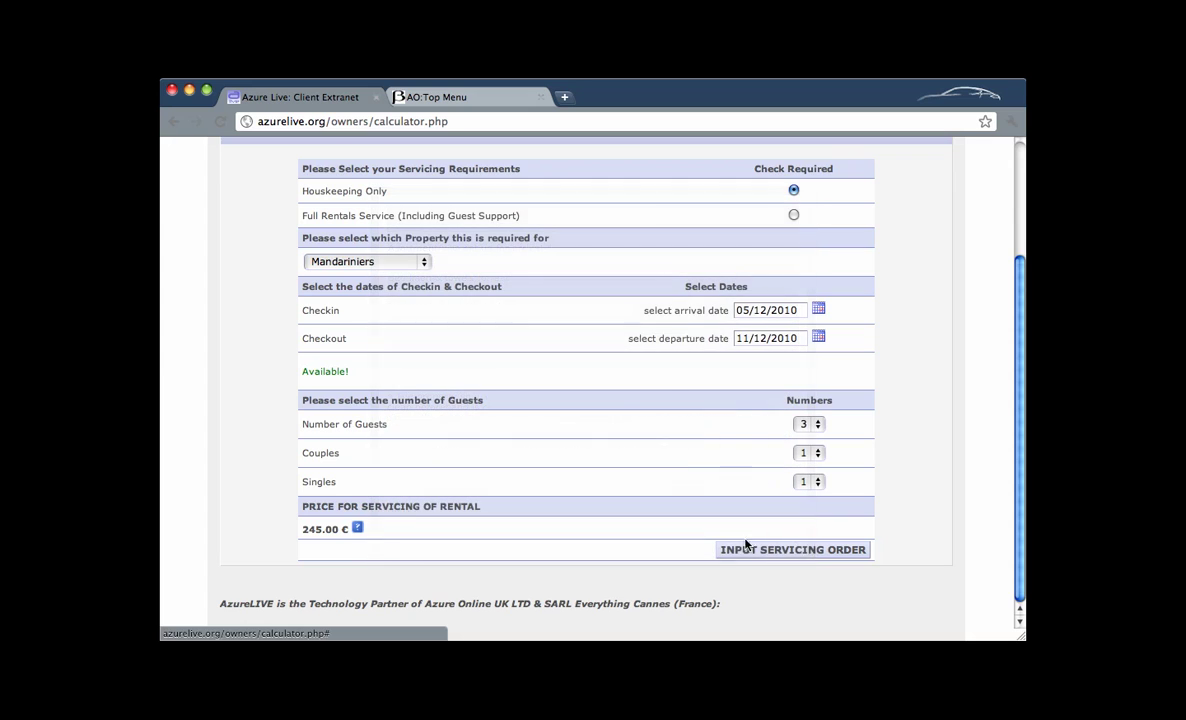
Start the servicing order and write 'Special requests' in the Special Requests box.
click(785, 551)
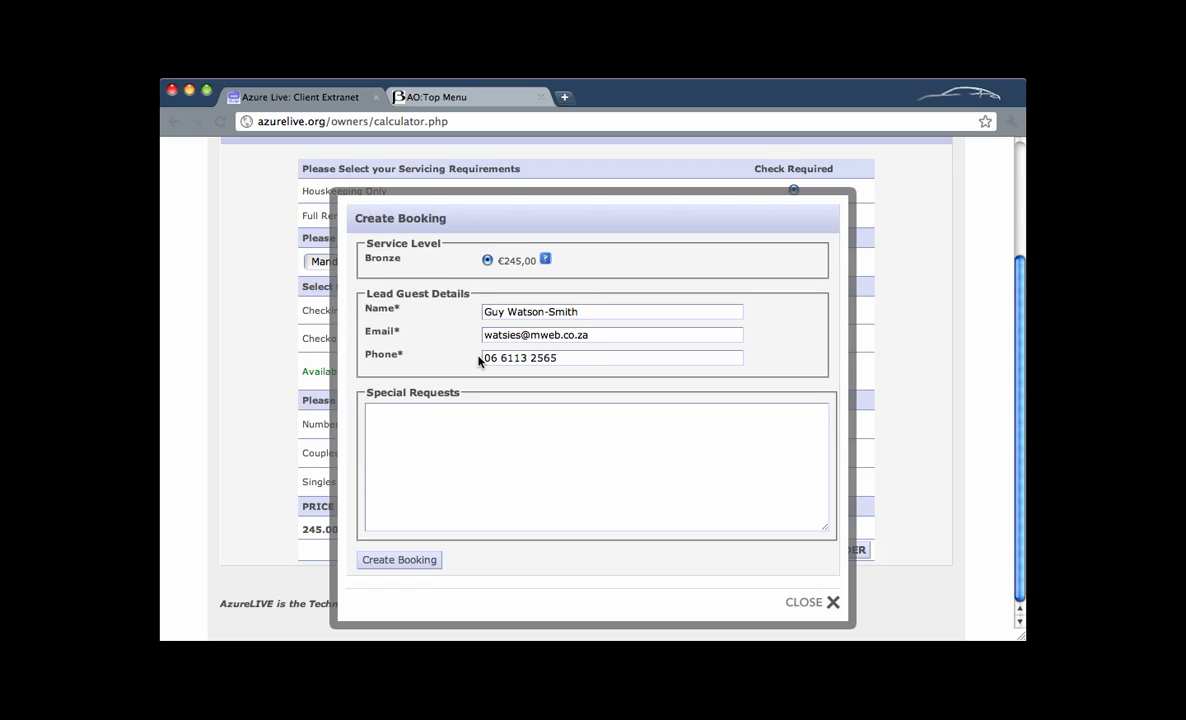
click(460, 415)
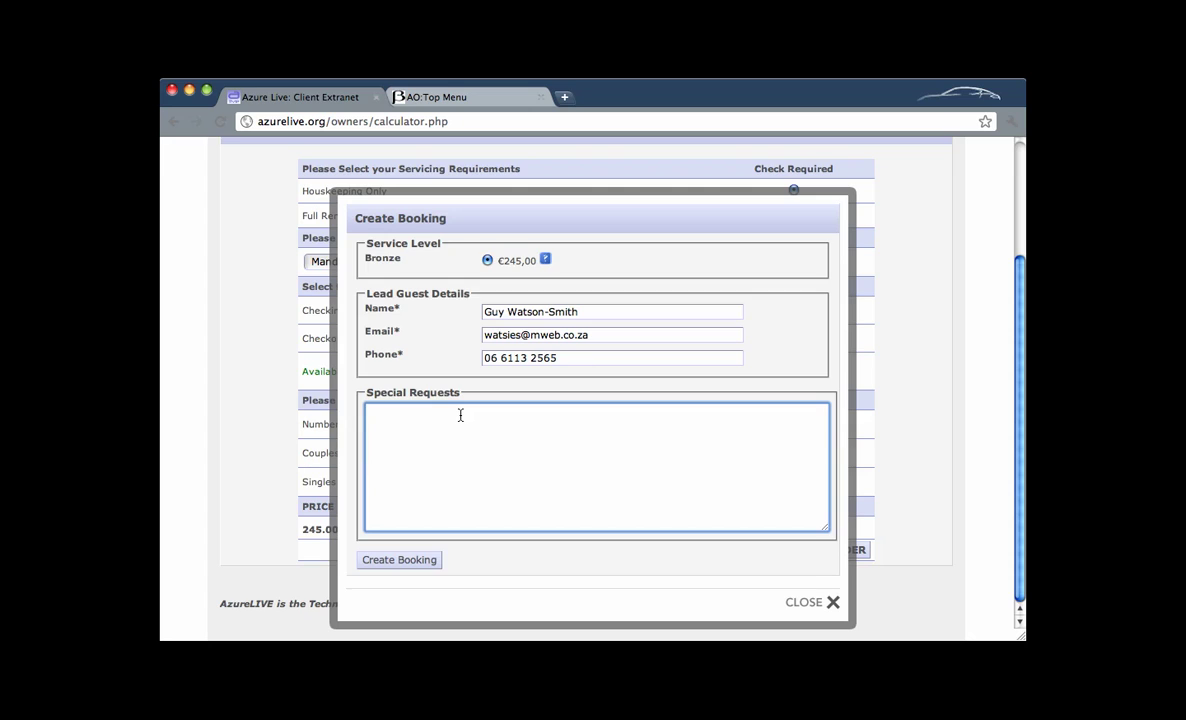
text(Specioa)
key(BackSpace)
key(BackSpace)
text(aa)
key(BackSpace)
text(l requests)
Create the €245,00 Bronze booking, dismiss the confirmation, and bring up Azur Online's Operations Overview.
click(394, 560)
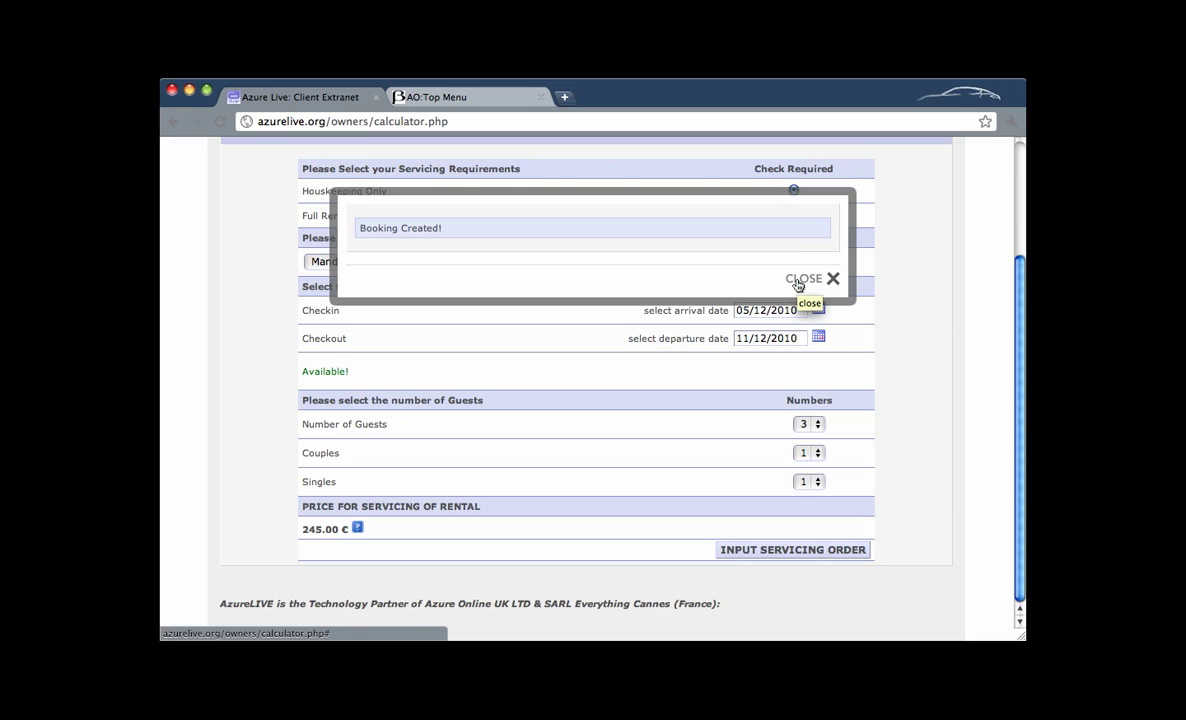
click(797, 284)
click(430, 95)
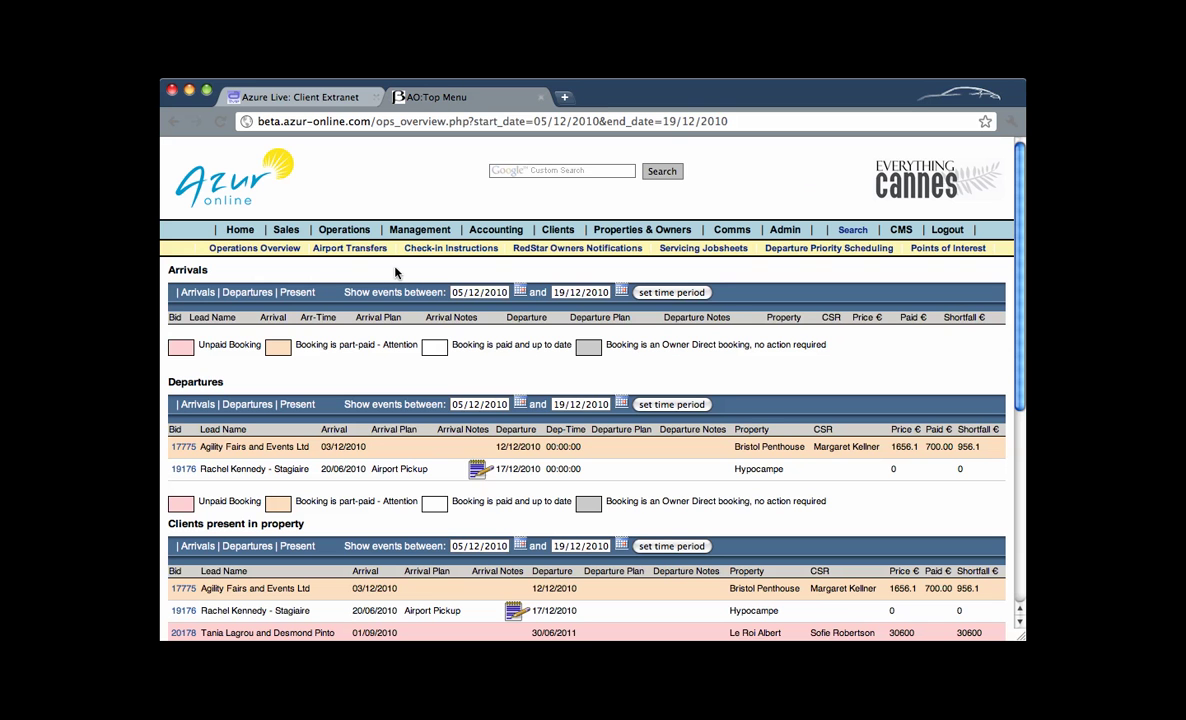
Reload the overview, highlight the new Mandariniers booking's CSR and 245 price, then return to the calculator.
click(217, 125)
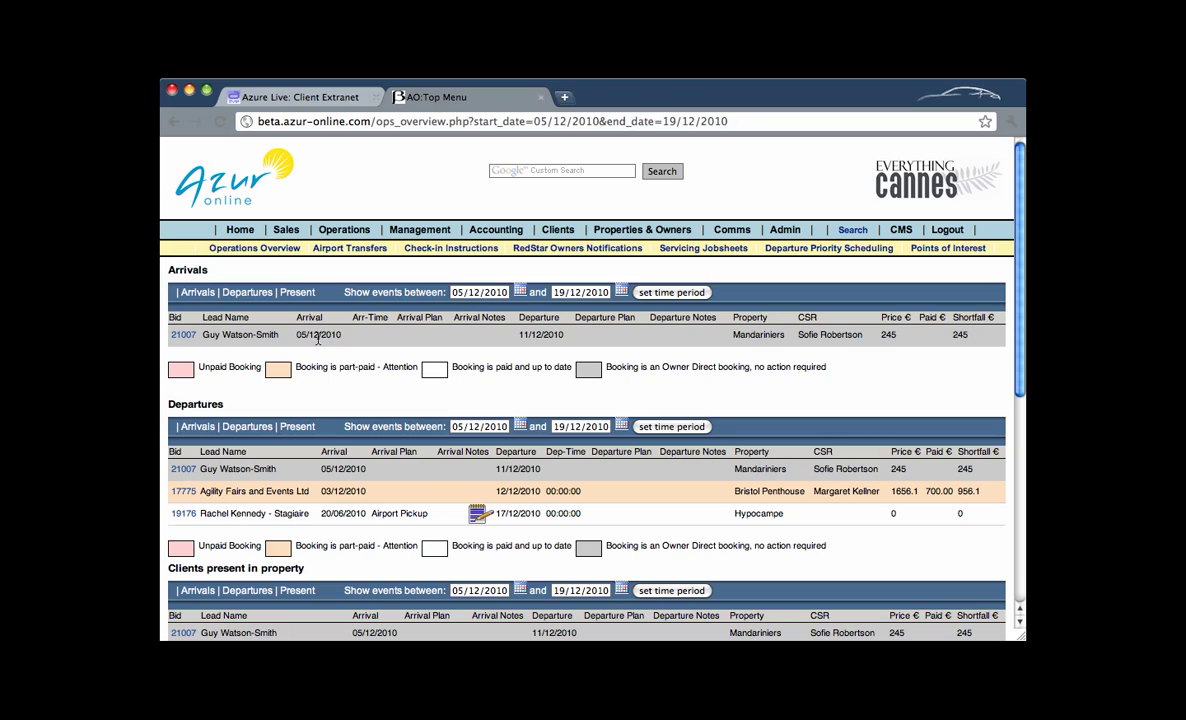
triple_click(806, 339)
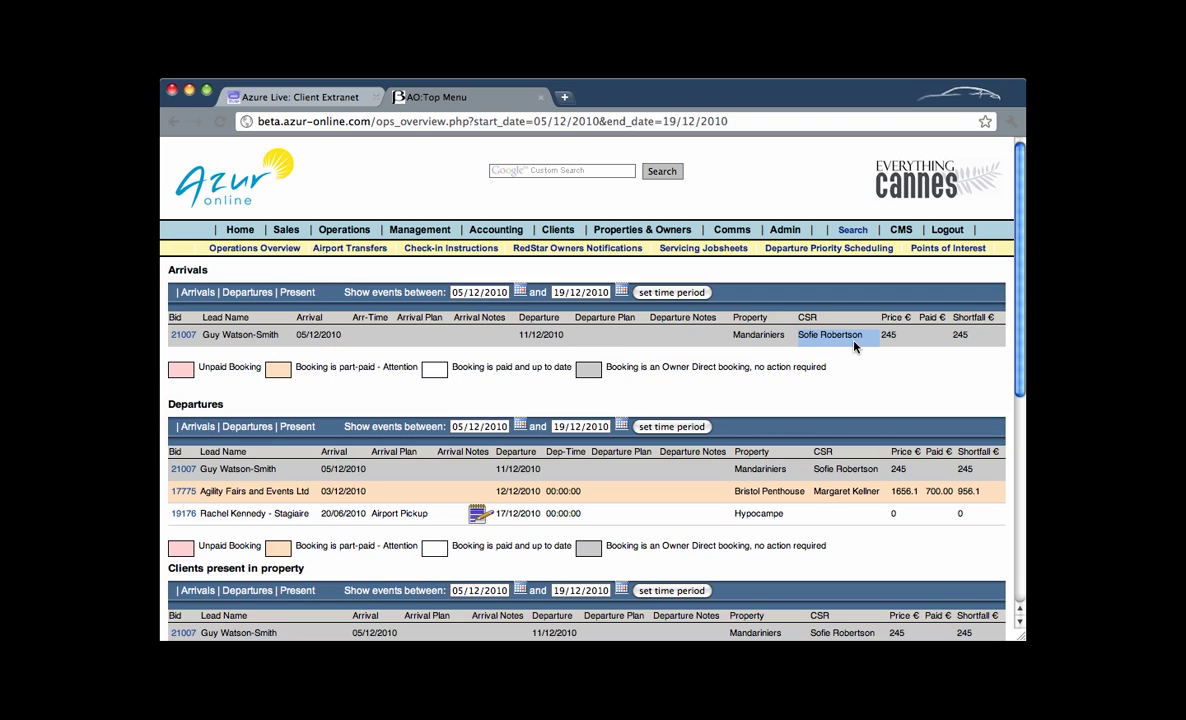
triple_click(906, 338)
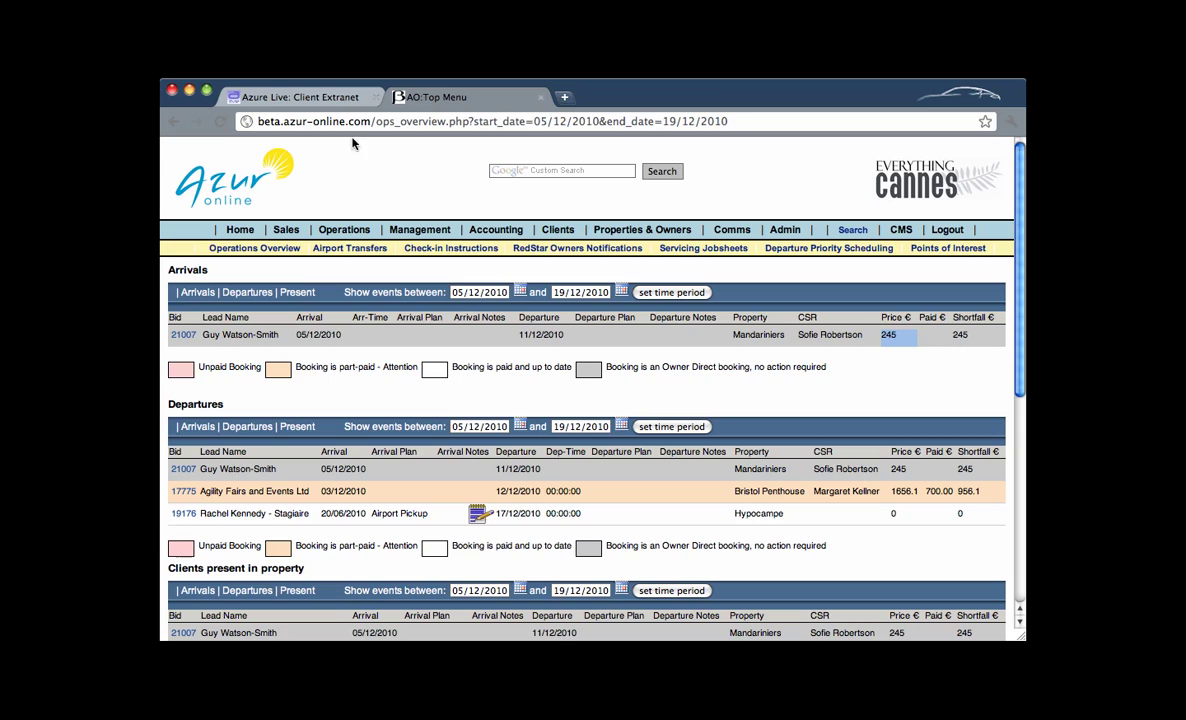
click(300, 97)
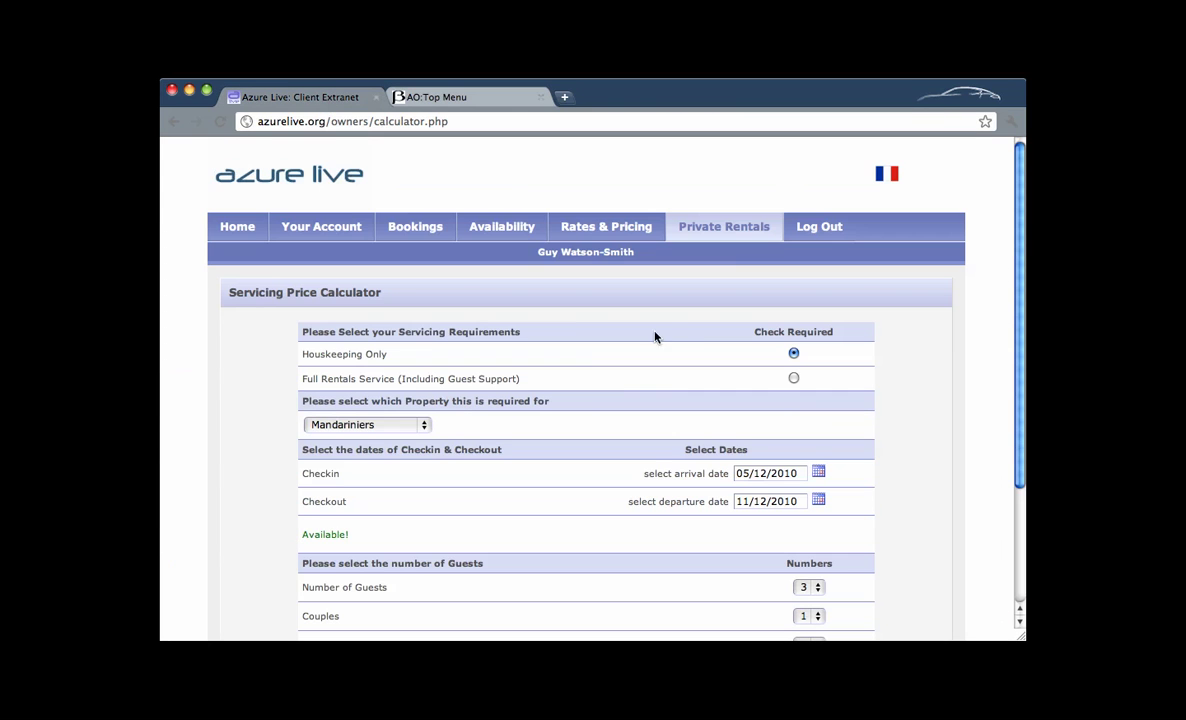
Reset the calculator and choose Full Rentals Service with guest support.
click(731, 227)
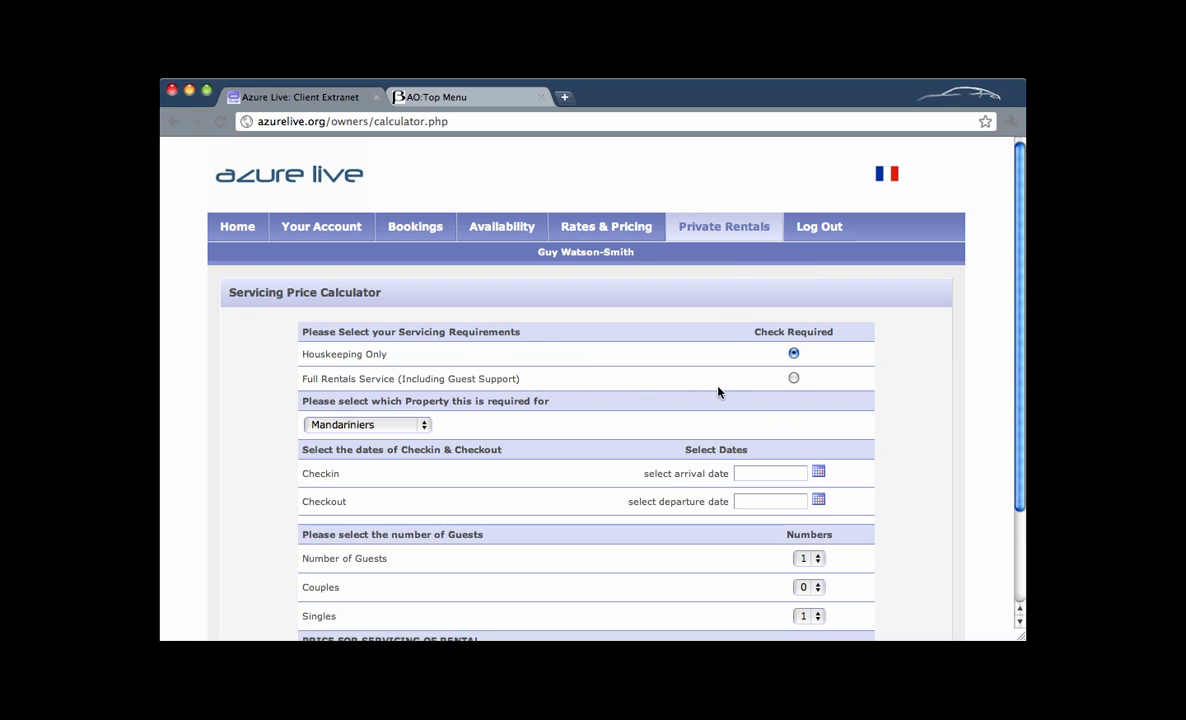
click(794, 380)
scroll(744, 397, down, 2)
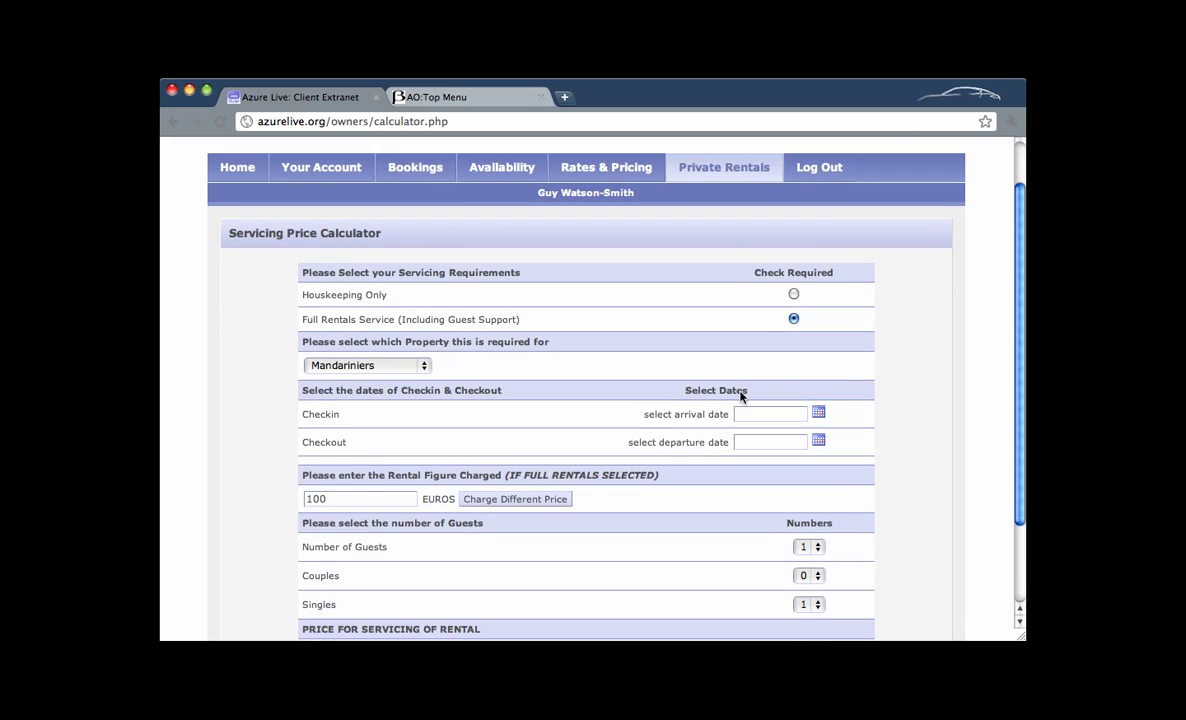
scroll(797, 310, down, 1)
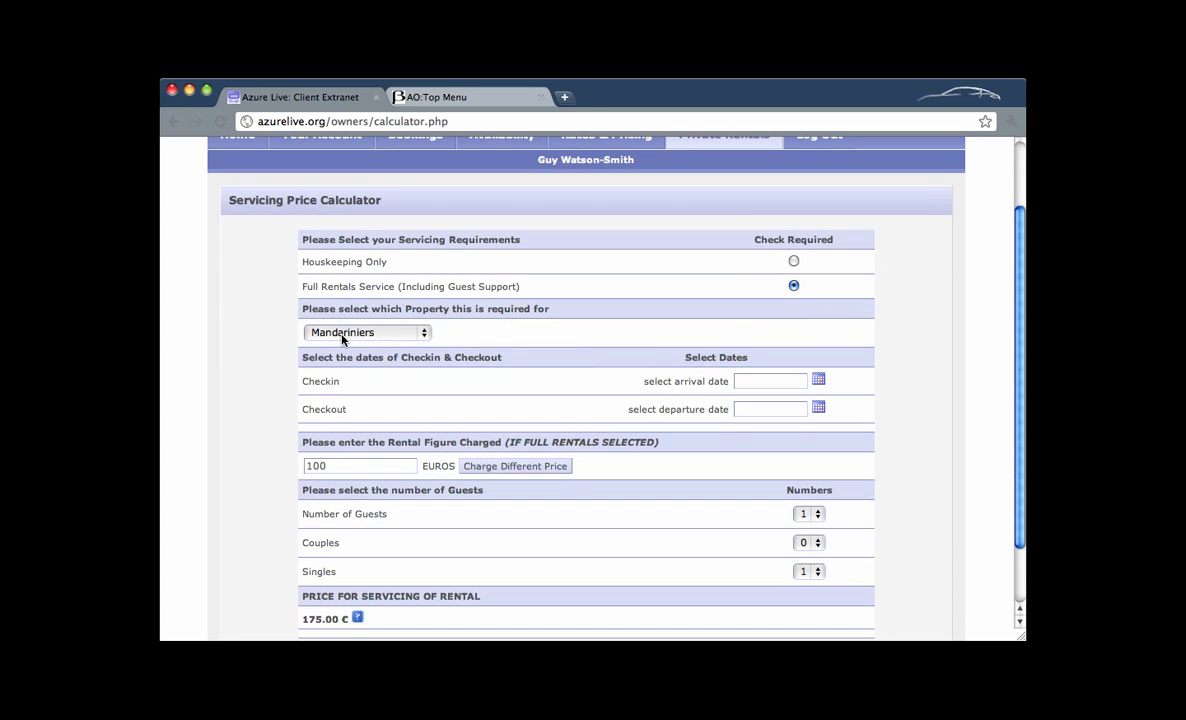
scroll(877, 410, down, 1)
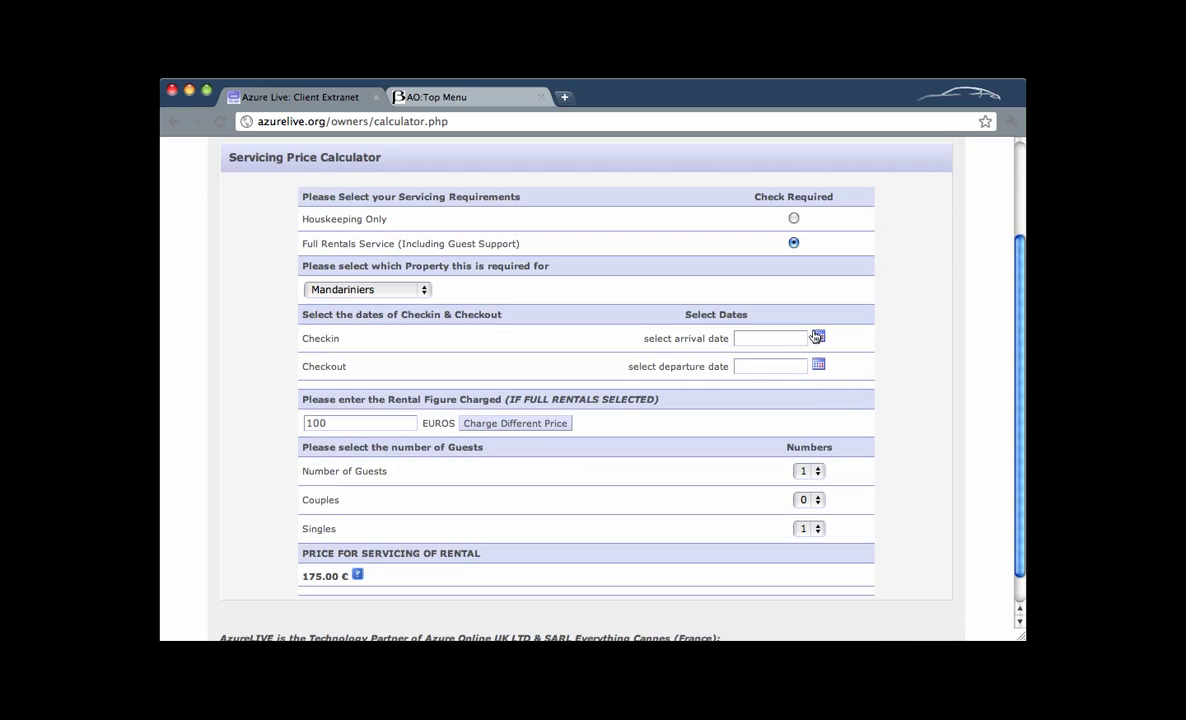
Set arrival to 12 December 2010 and departure to 18/12/2010, showing Available at 286.00 €.
click(763, 338)
click(887, 363)
click(887, 363)
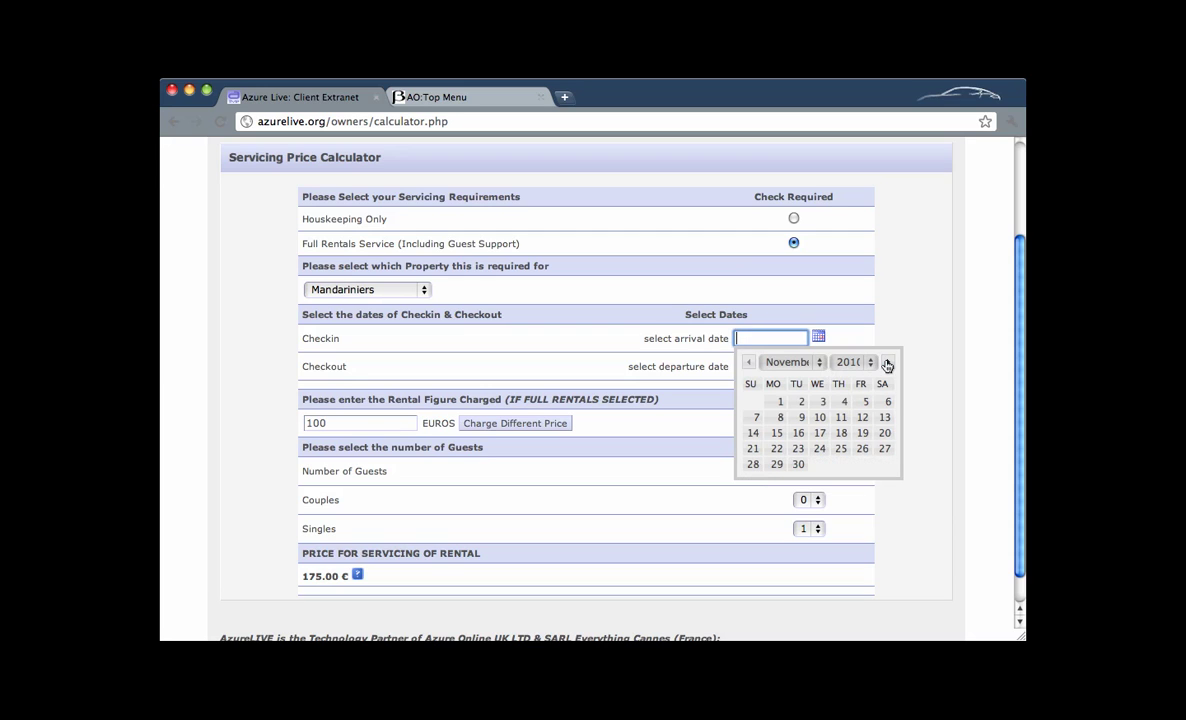
click(887, 363)
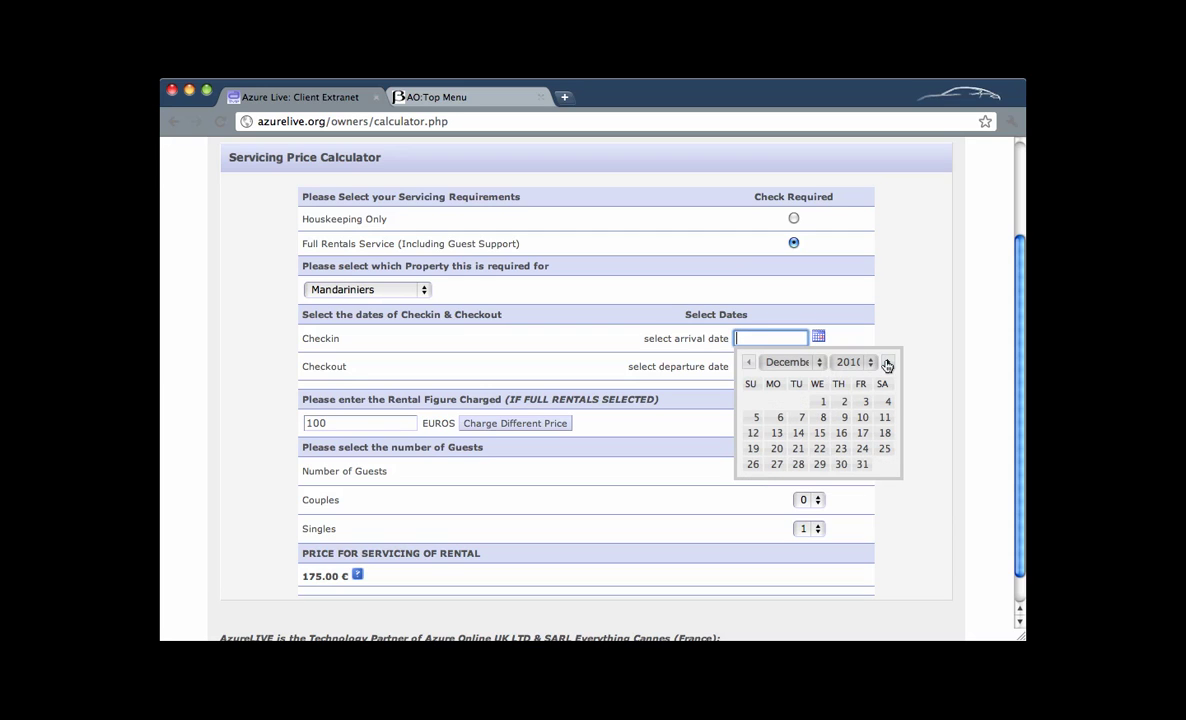
click(752, 433)
double_click(741, 366)
text(18/12/2010)
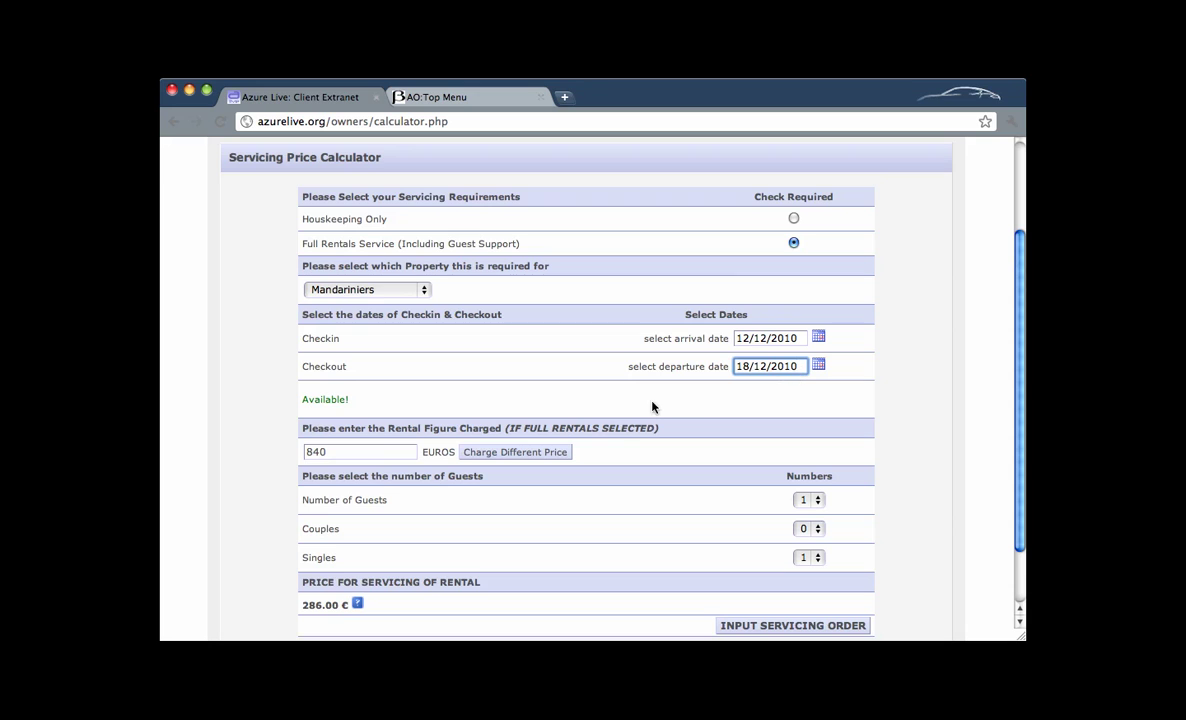
scroll(548, 378, down, 3)
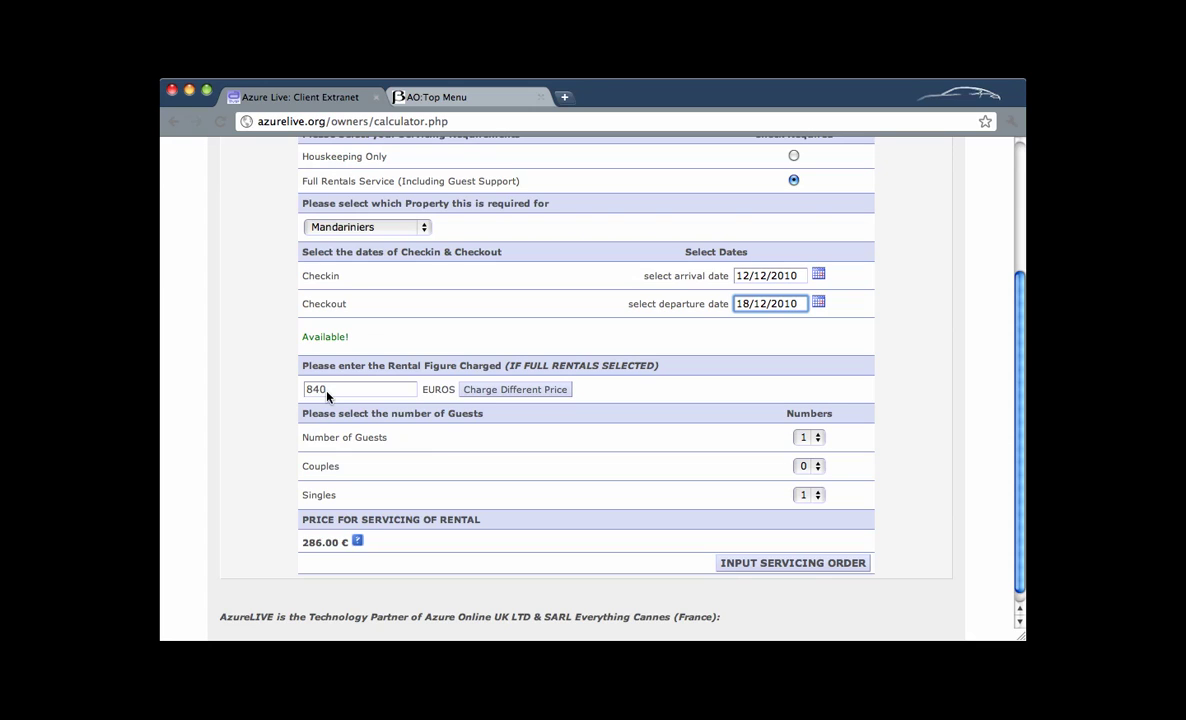
Charge 500 € instead of 840 € for the rental, confirming the lower-price warning.
click(514, 392)
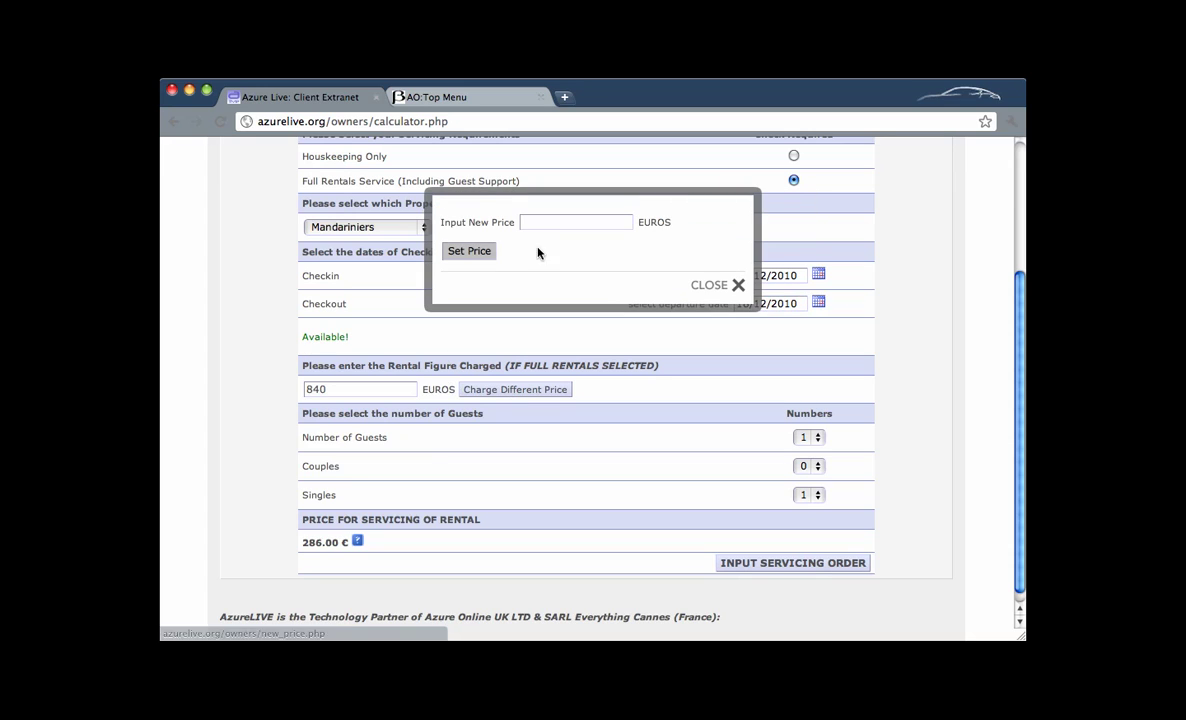
click(545, 222)
text(500)
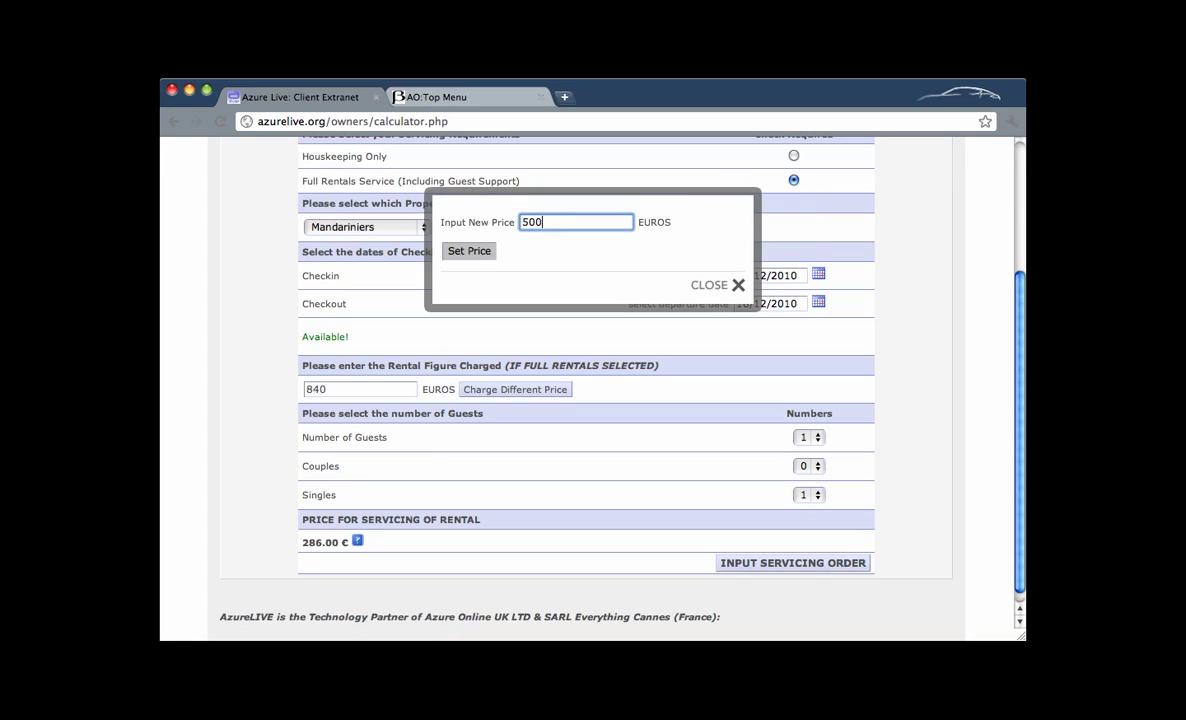
click(486, 254)
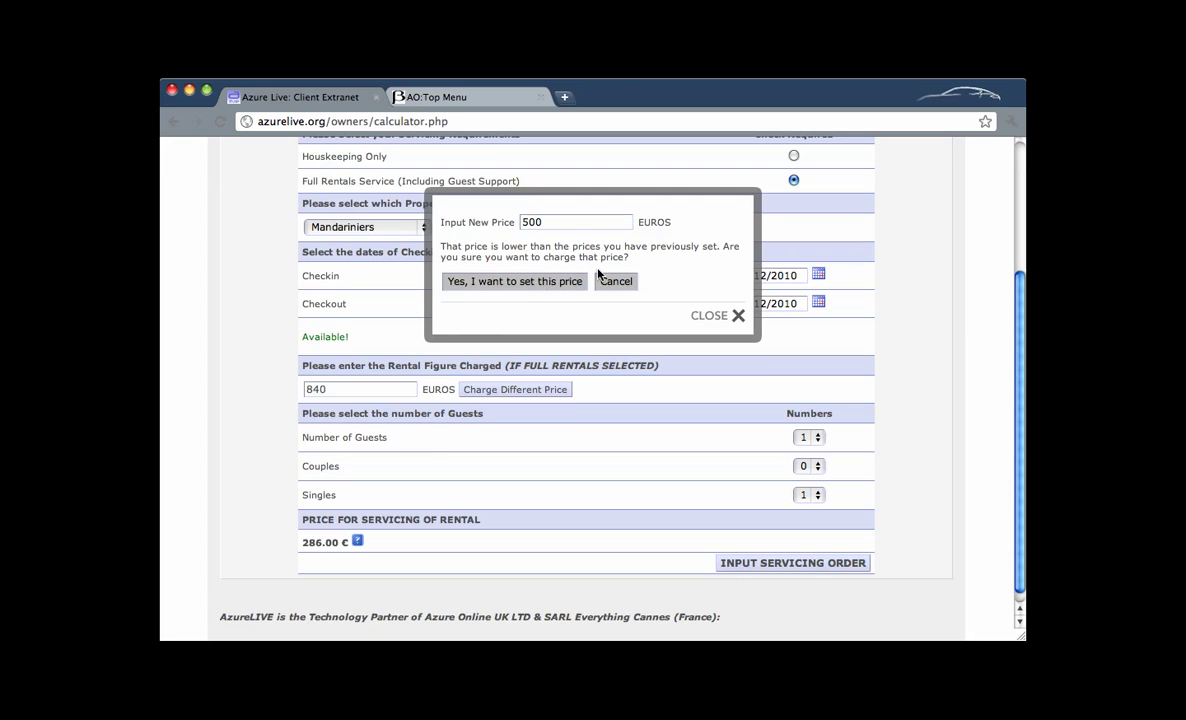
click(541, 289)
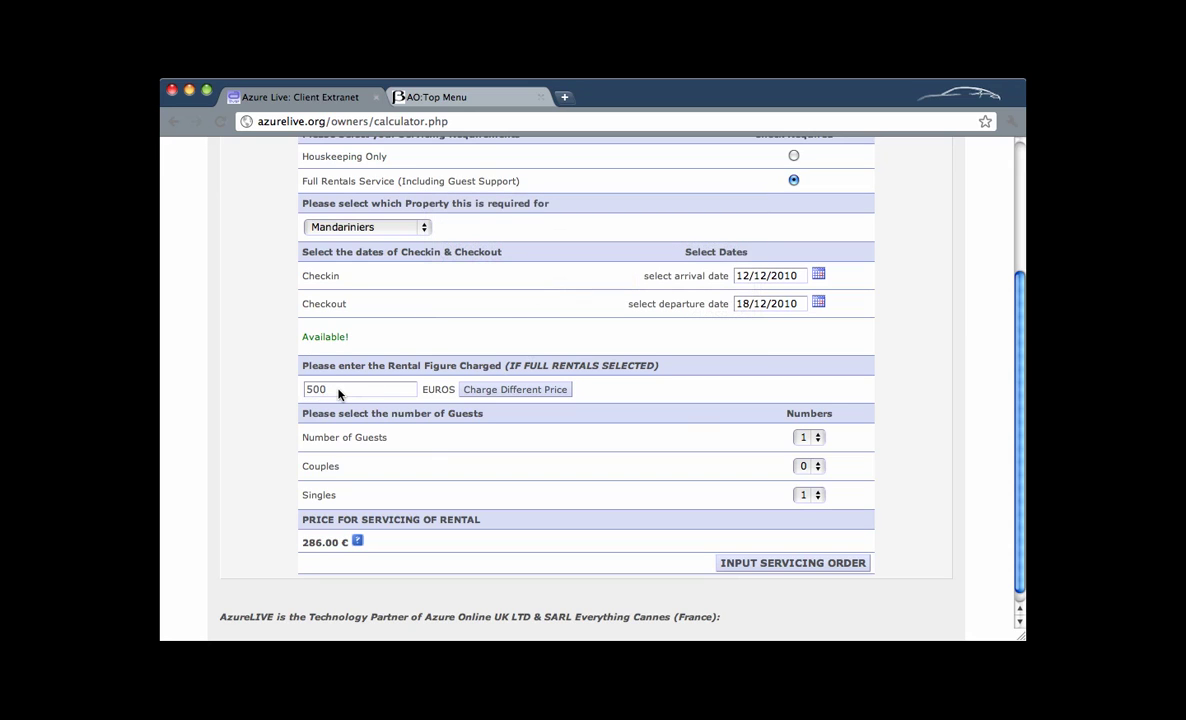
Set 3 guests with 1 couple and review the Bronze level details; servicing becomes 285.00 €.
click(820, 437)
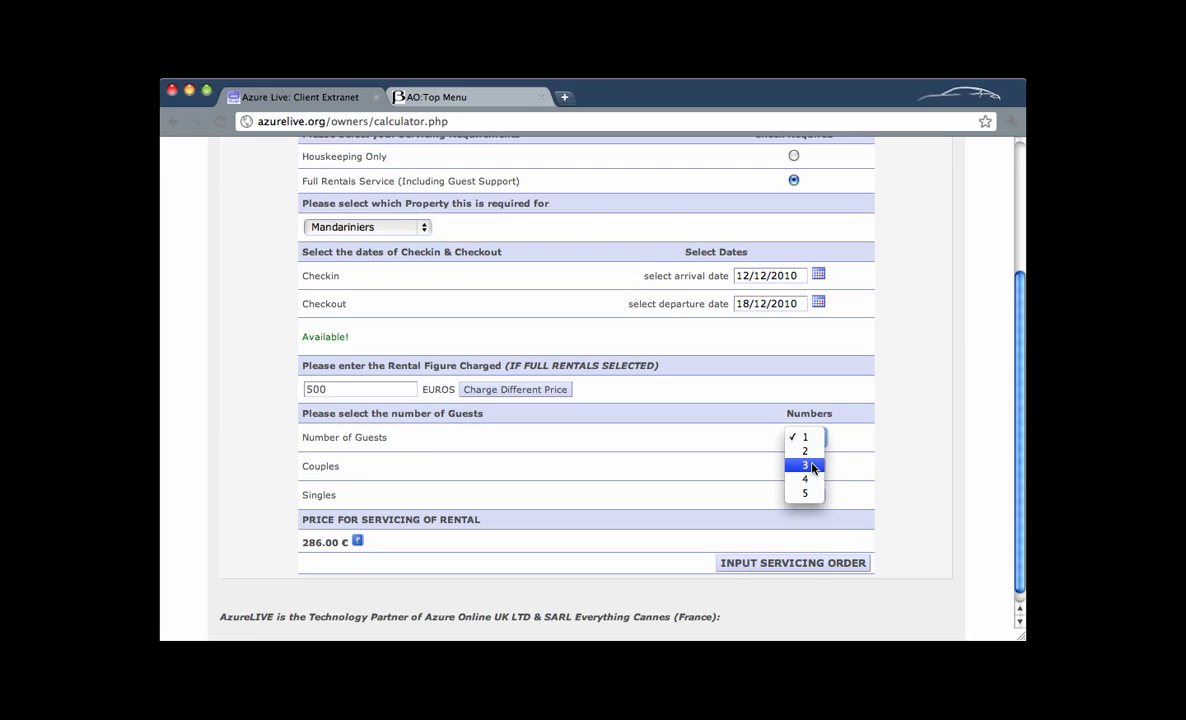
click(813, 466)
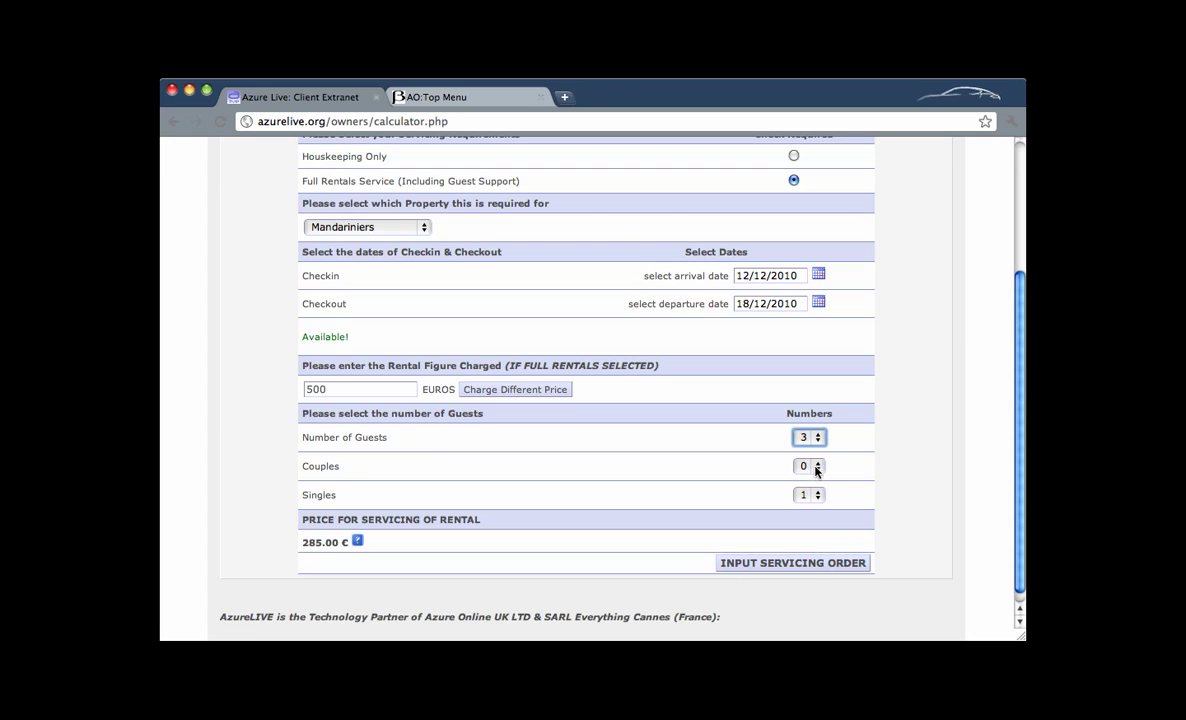
click(816, 468)
click(814, 481)
click(813, 470)
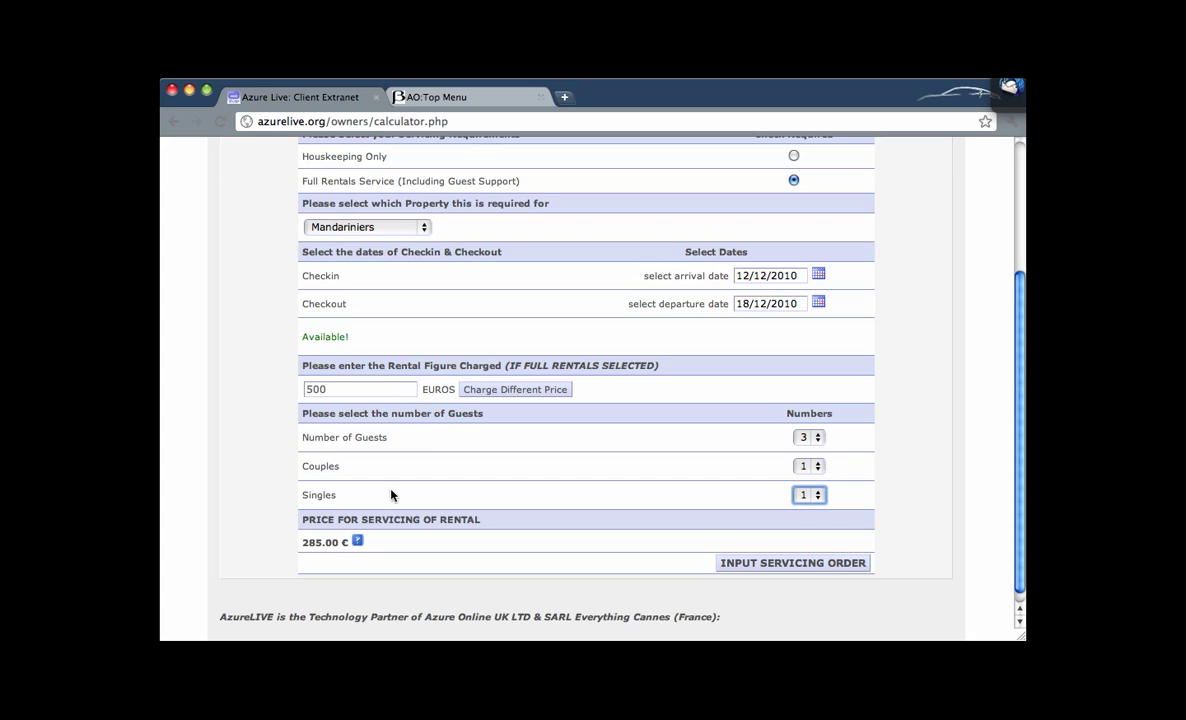
click(358, 542)
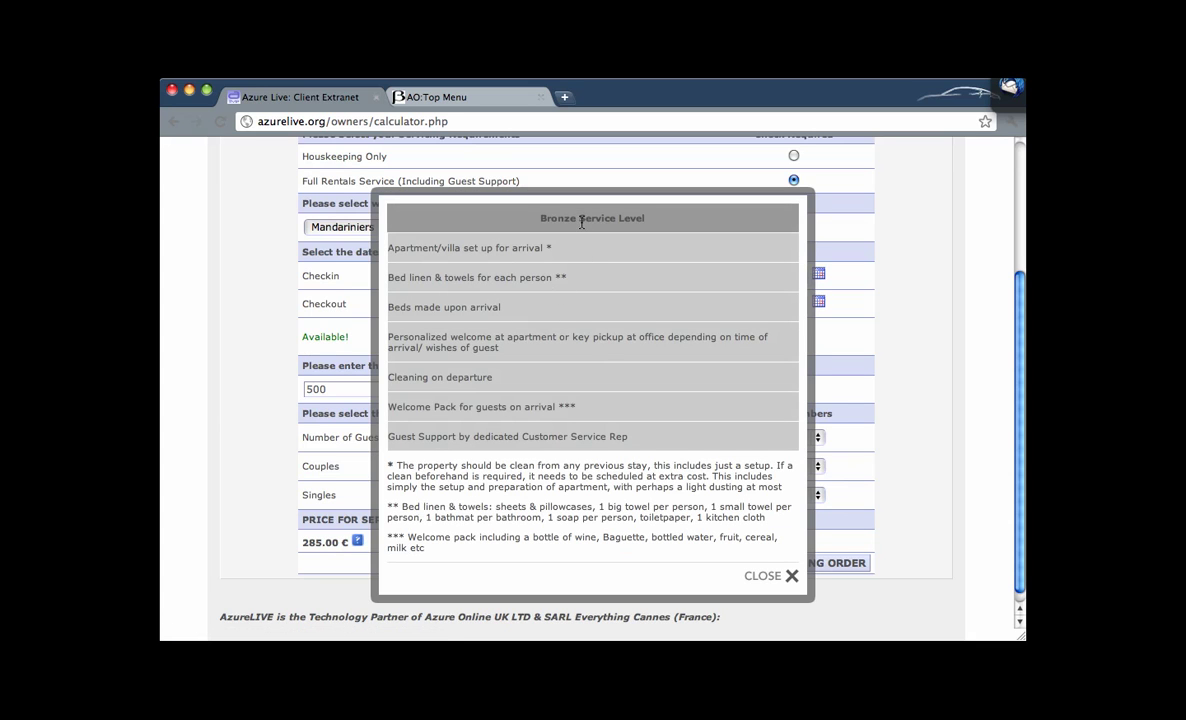
click(766, 574)
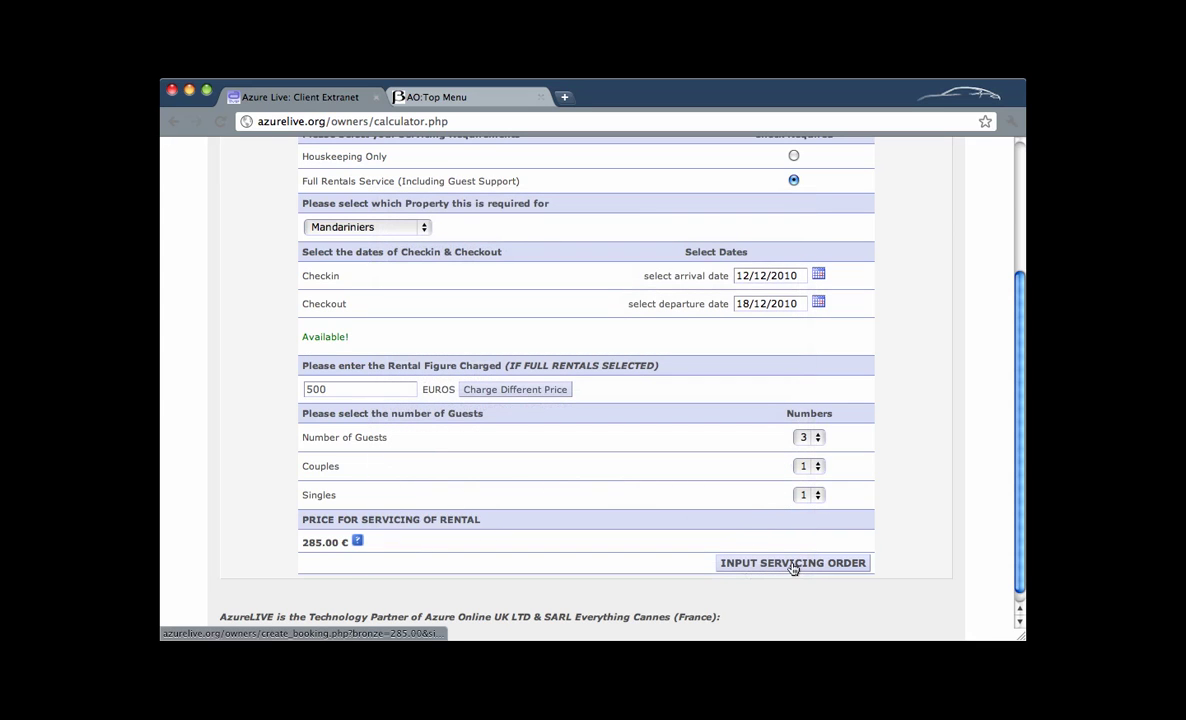
Start the servicing order and enter the lead guest's full name.
click(793, 564)
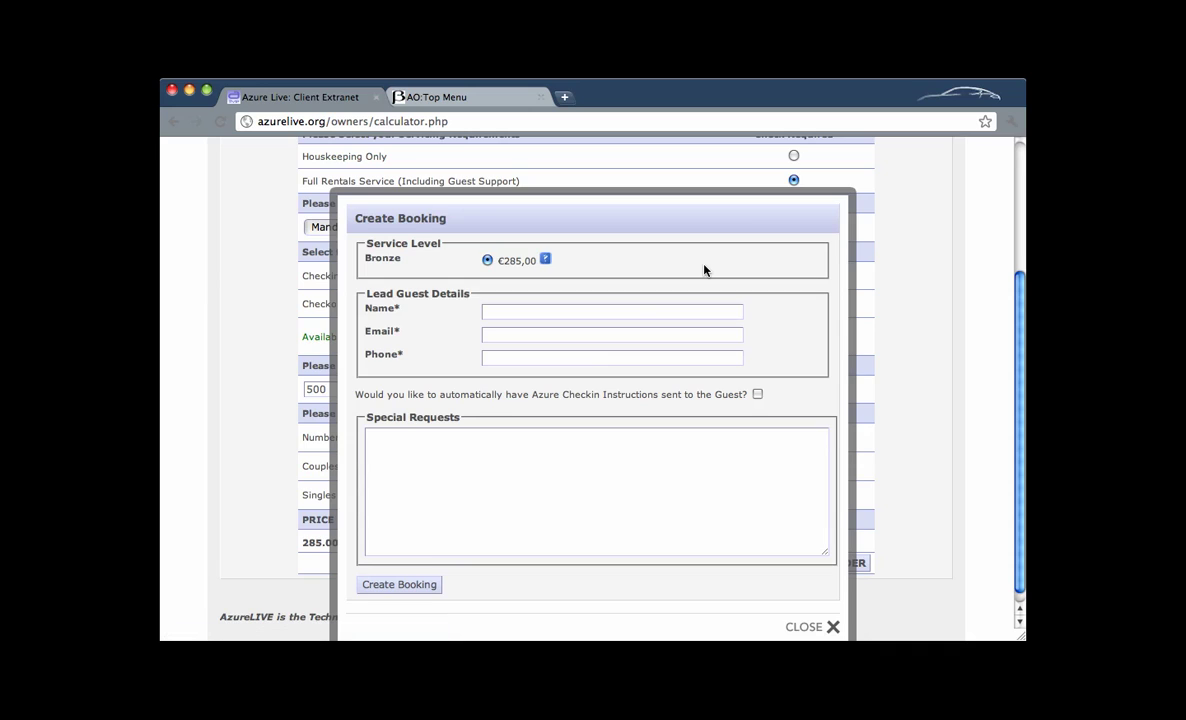
click(559, 310)
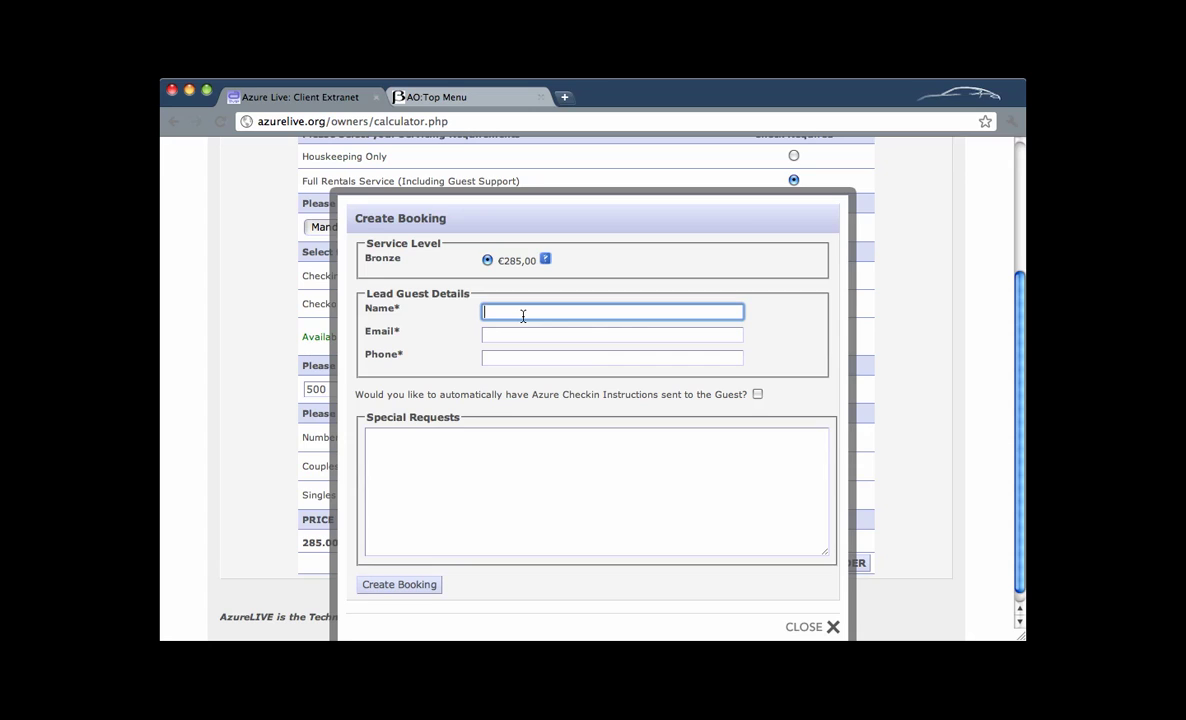
Fill in the guest's e-mail and phone number, and 'Special Requests' as the special requests note.
key(Tab)
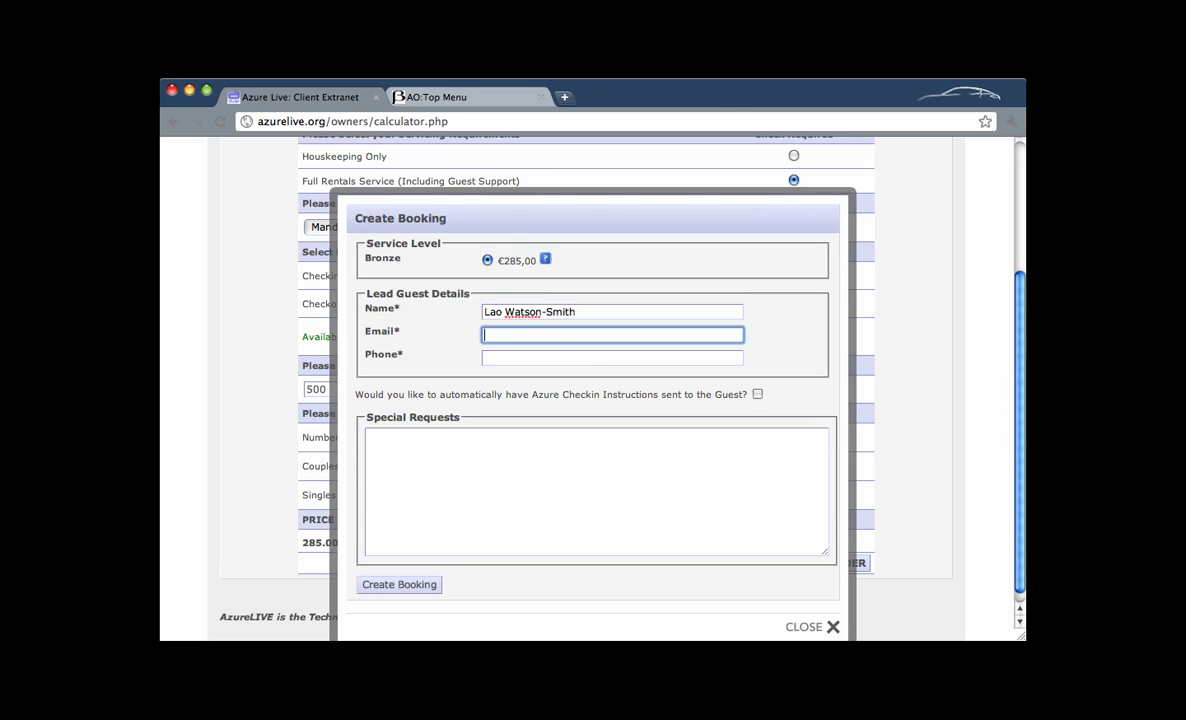
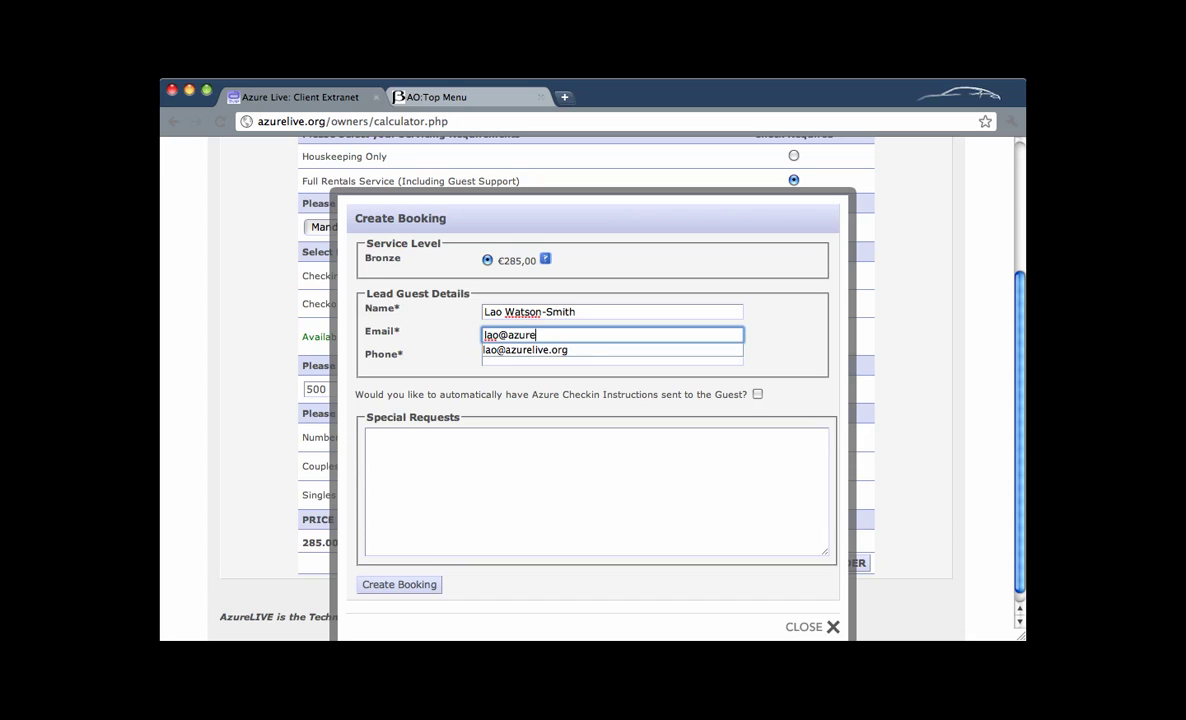
key(Tab)
text(0)
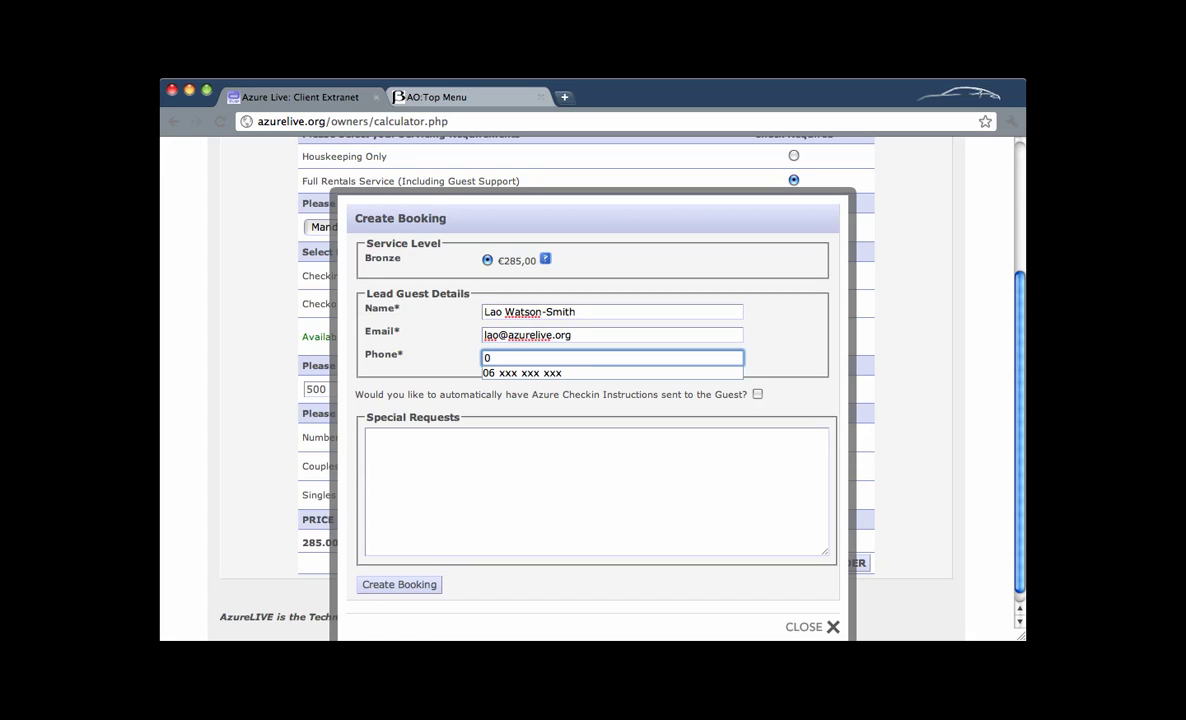
text(6 xxx xxx xxx)
key(Tab)
key(Tab)
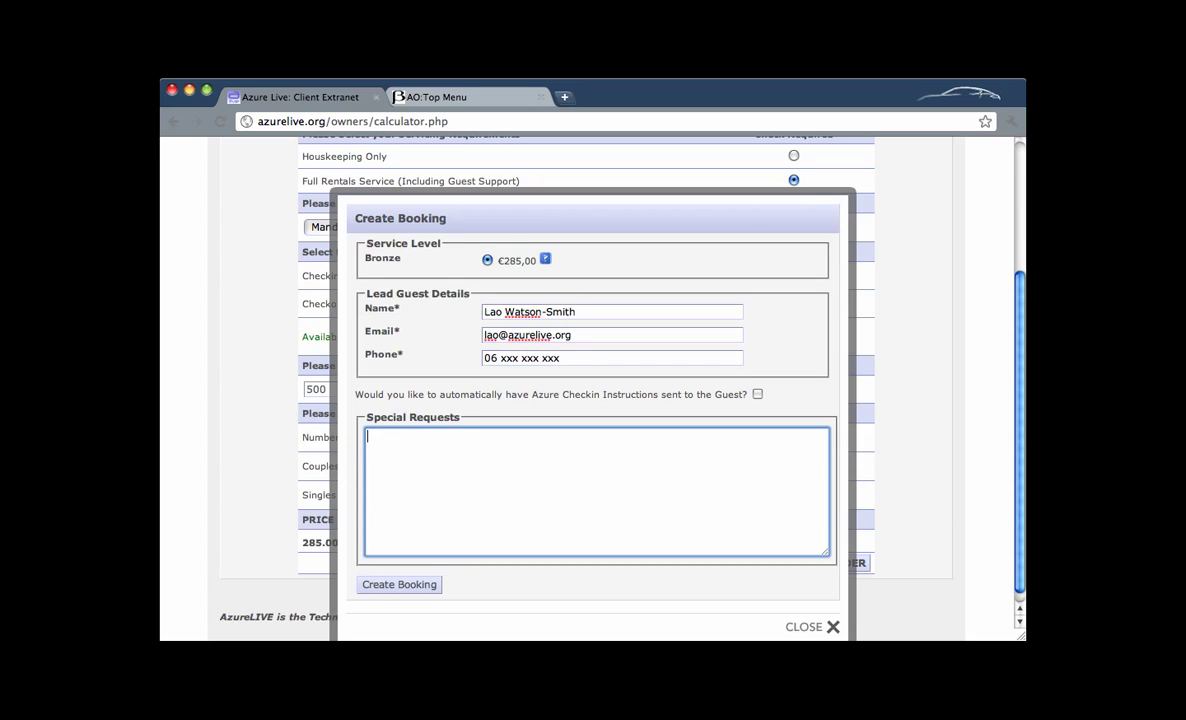
text(Special Requests)
Set the check-in instructions option and create the €285,00 Bronze booking.
click(757, 394)
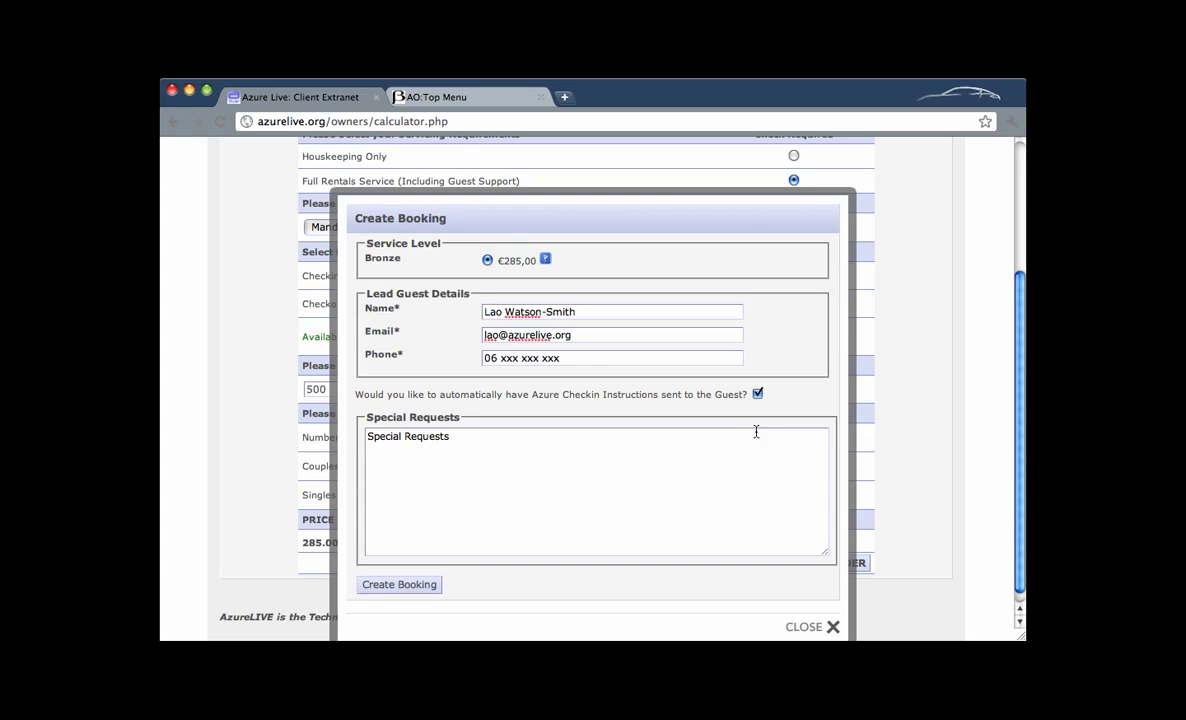
click(758, 396)
click(757, 396)
click(405, 587)
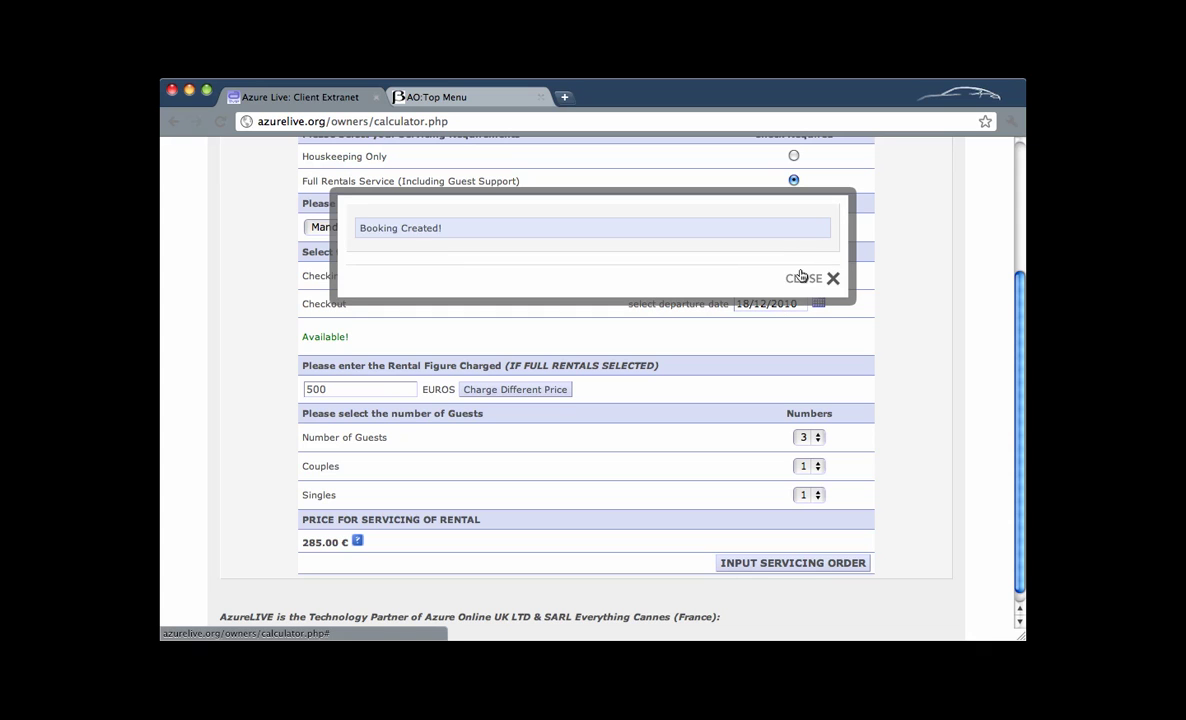
Dismiss the confirmation, reload Azur Online's overview, and mark the new Mandariniers booking under Arrivals.
click(803, 277)
click(458, 101)
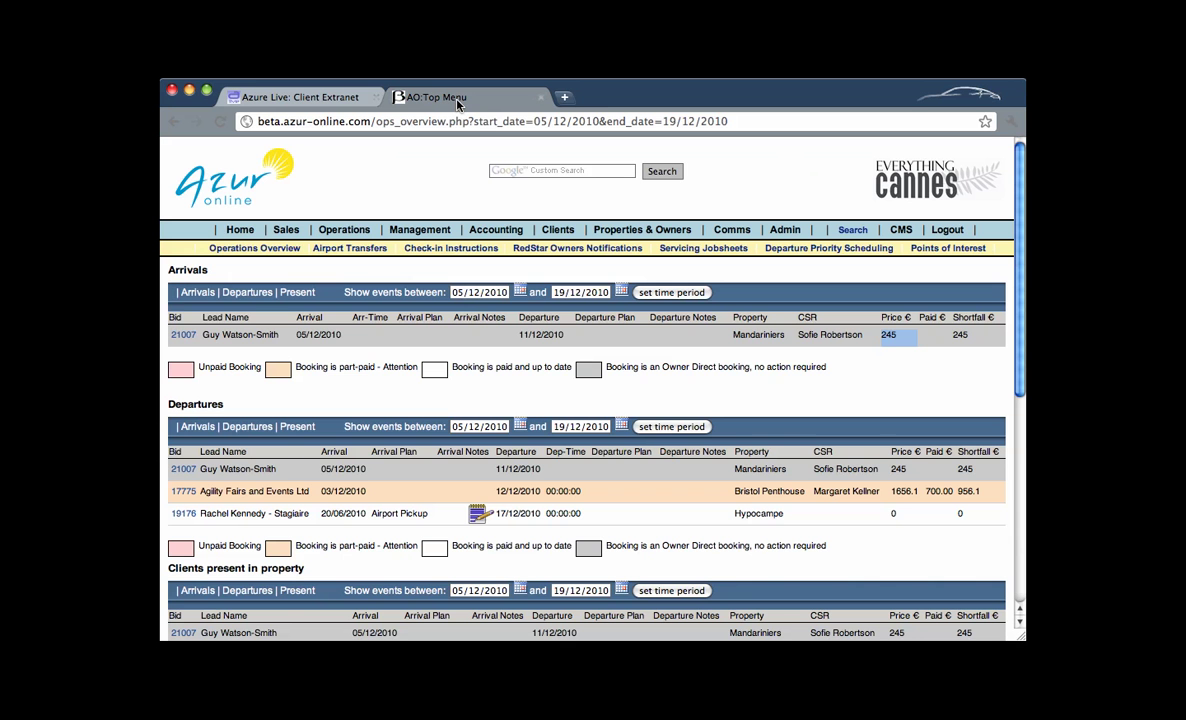
click(220, 121)
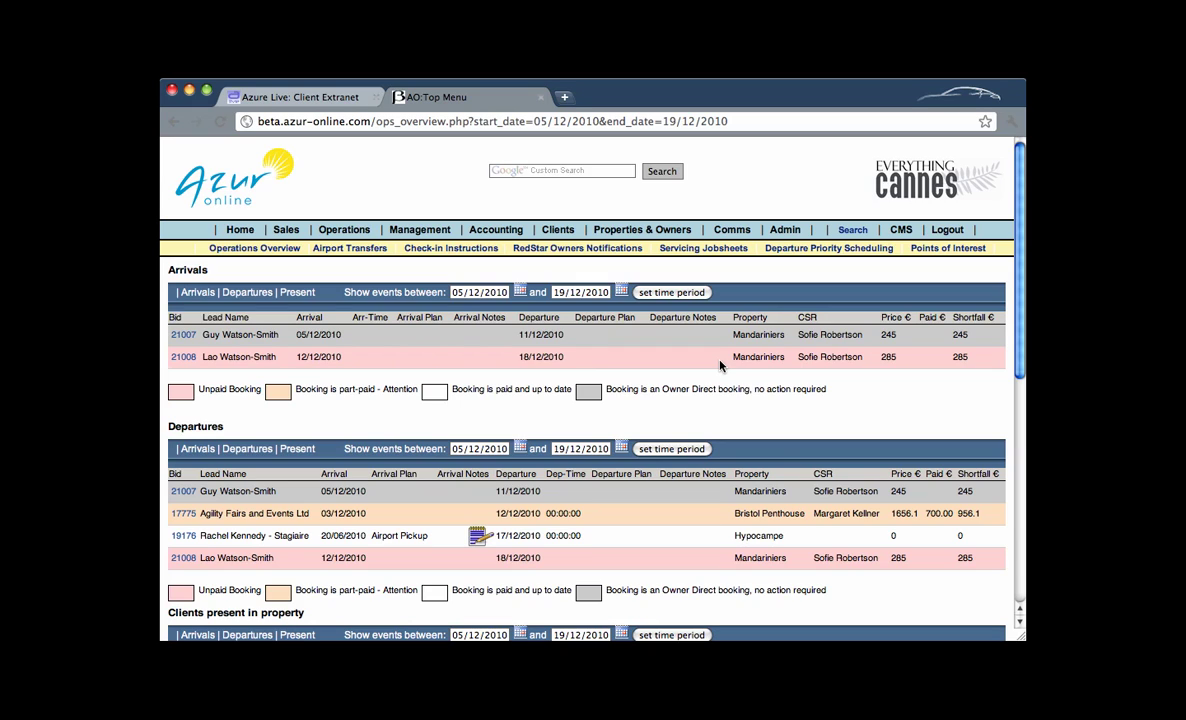
drag(201, 356, 277, 357)
Return to the Azure Live extranet and open the Availability calendar page.
click(300, 97)
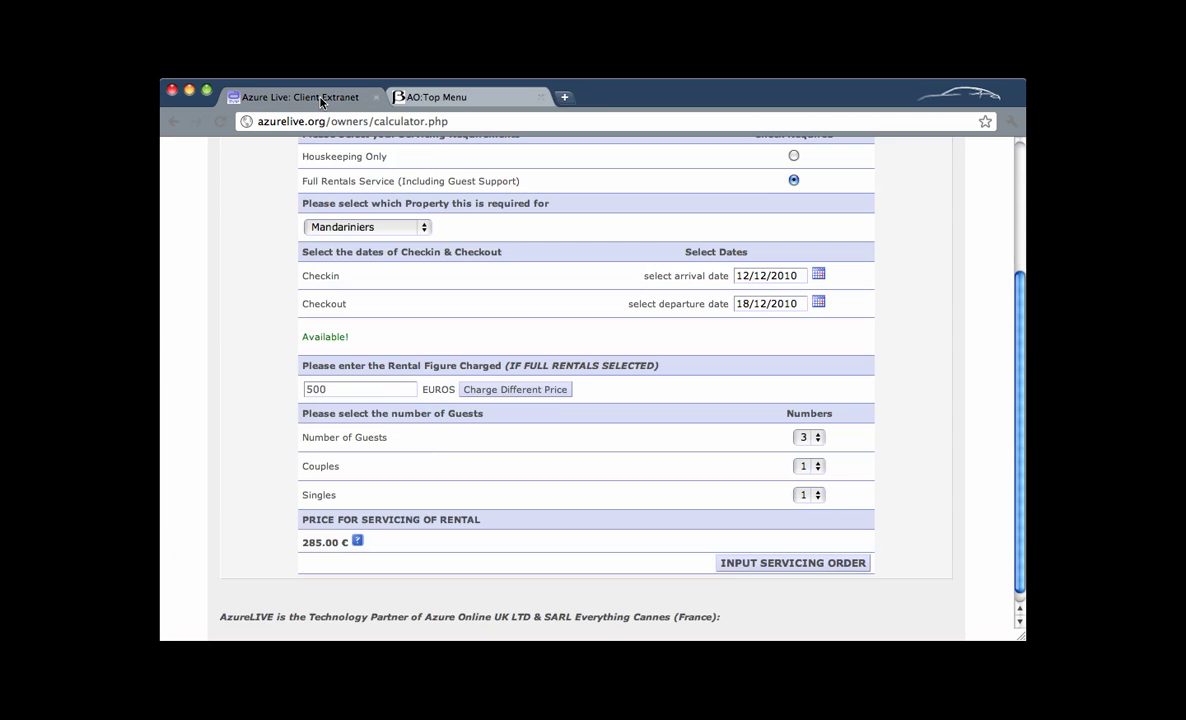
scroll(435, 233, up, 5)
click(430, 232)
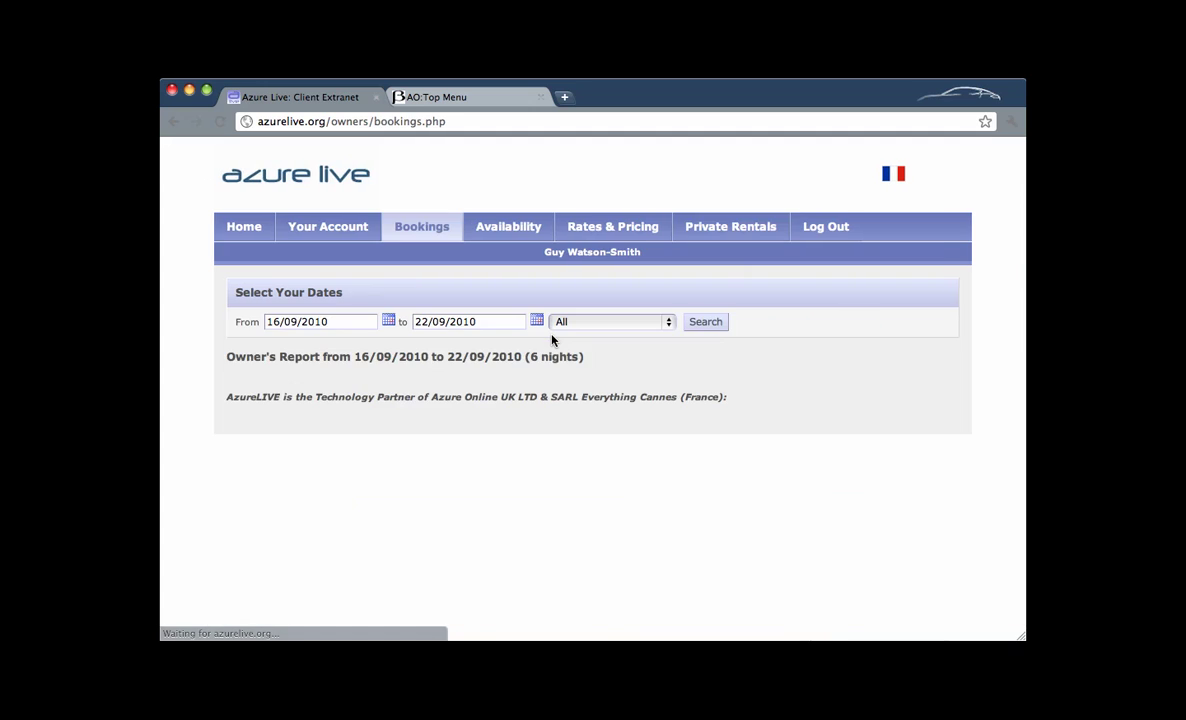
click(510, 231)
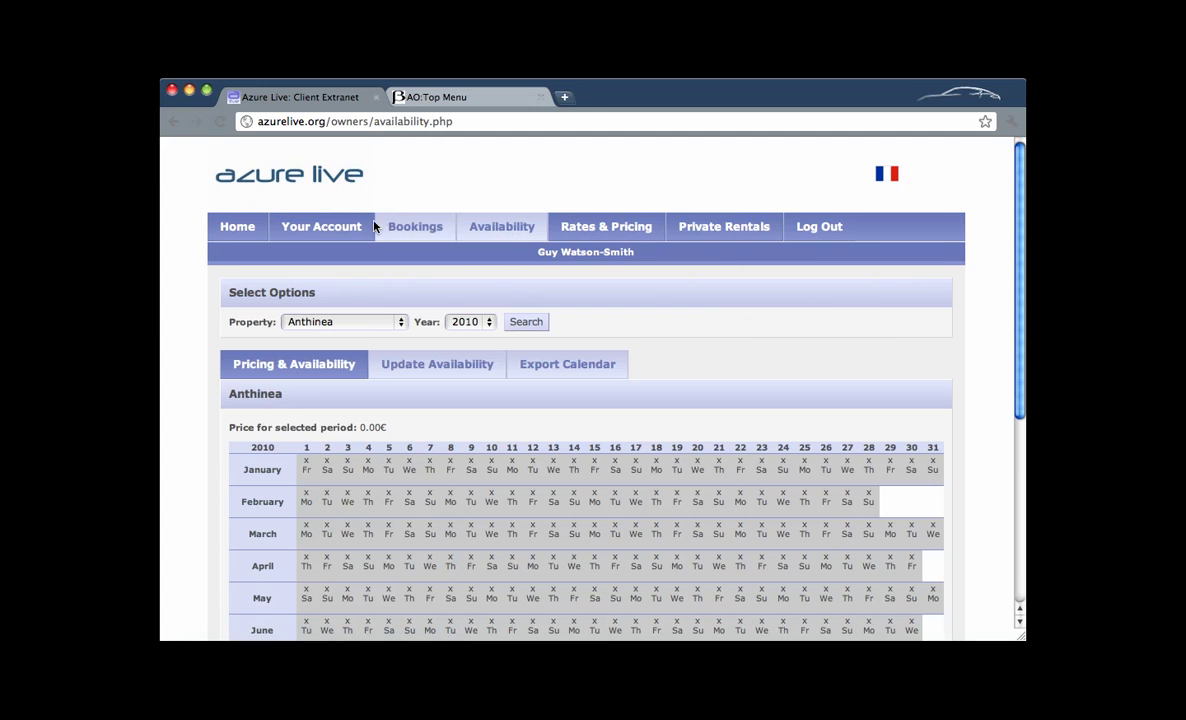
Load the 2010 calendar for Mandariniers to check the new December stay.
click(361, 325)
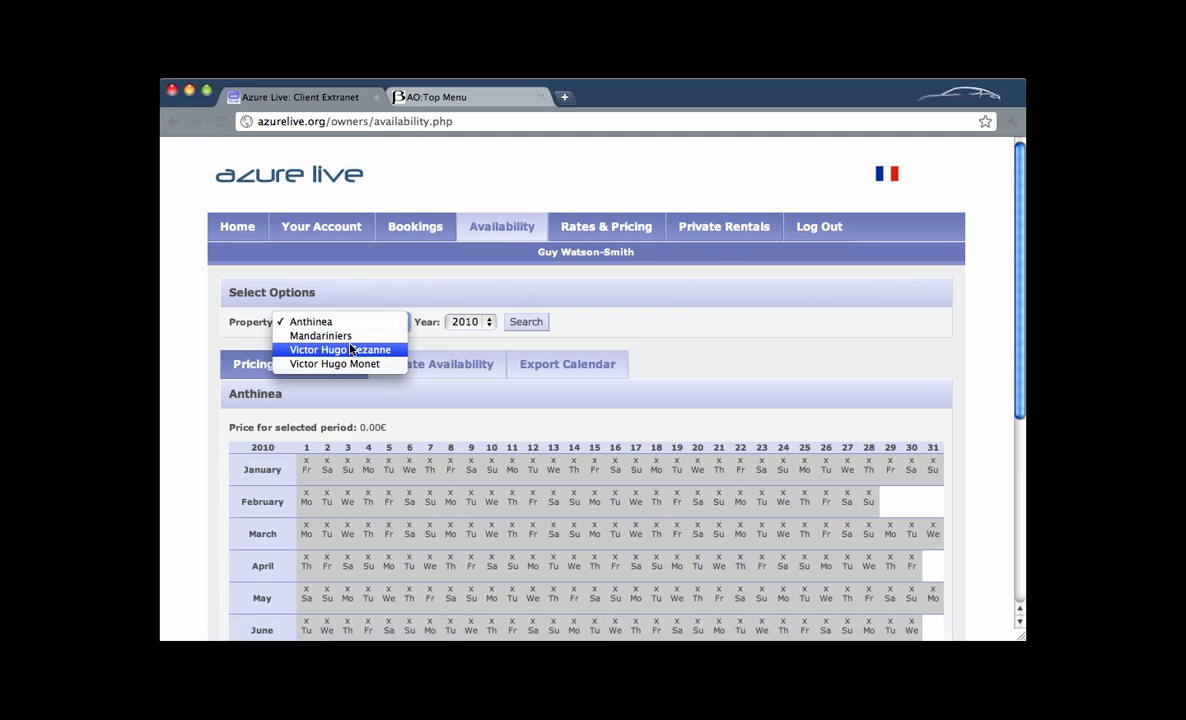
click(491, 321)
key(Down)
click(526, 321)
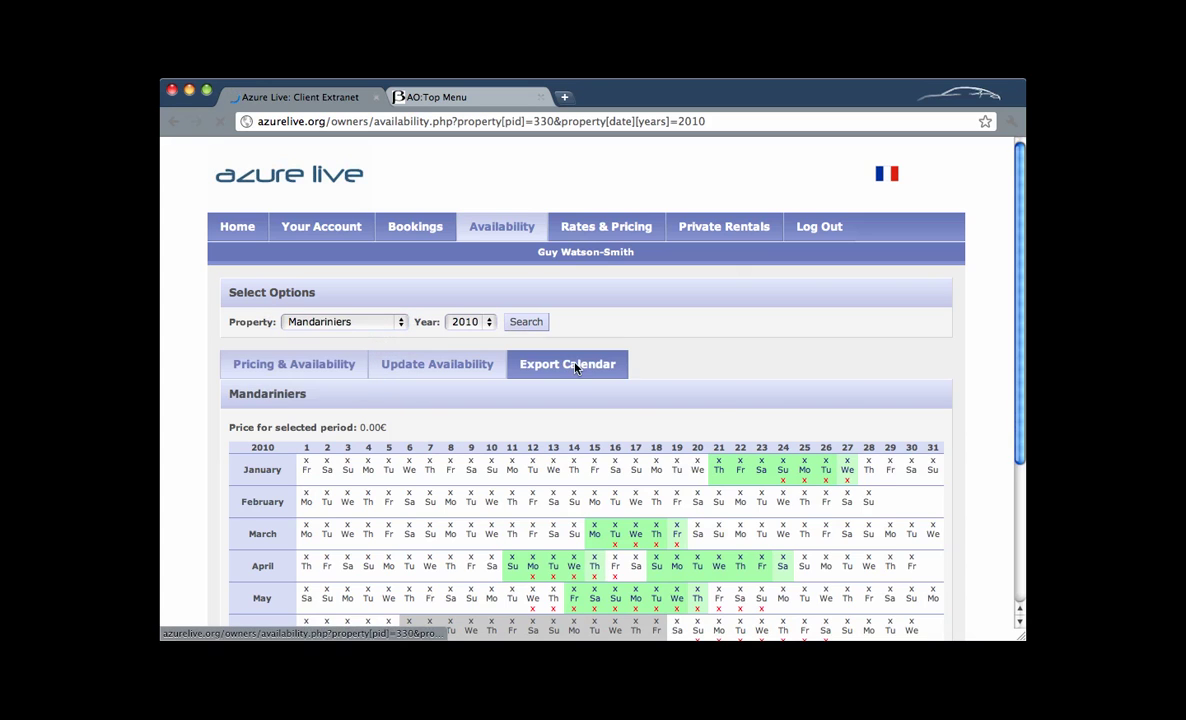
scroll(580, 482, down, 5)
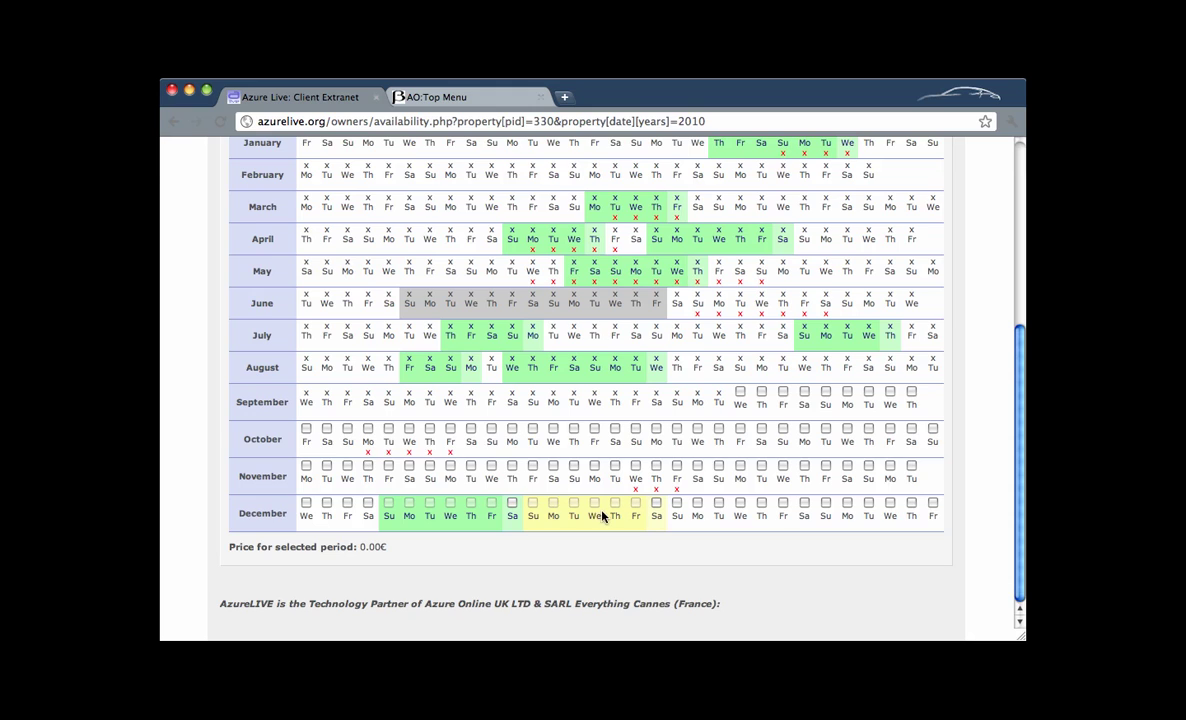
scroll(506, 399, up, 5)
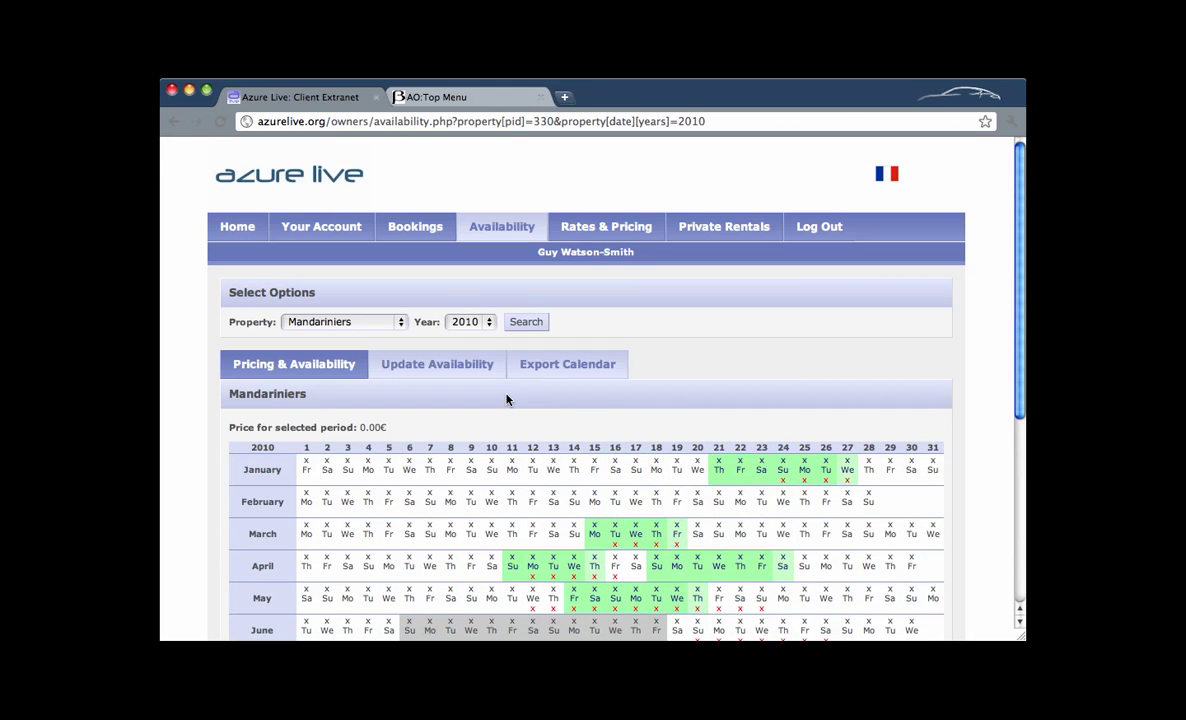
Return to the Servicing Price Calculator via the Private Rentals tab.
click(727, 230)
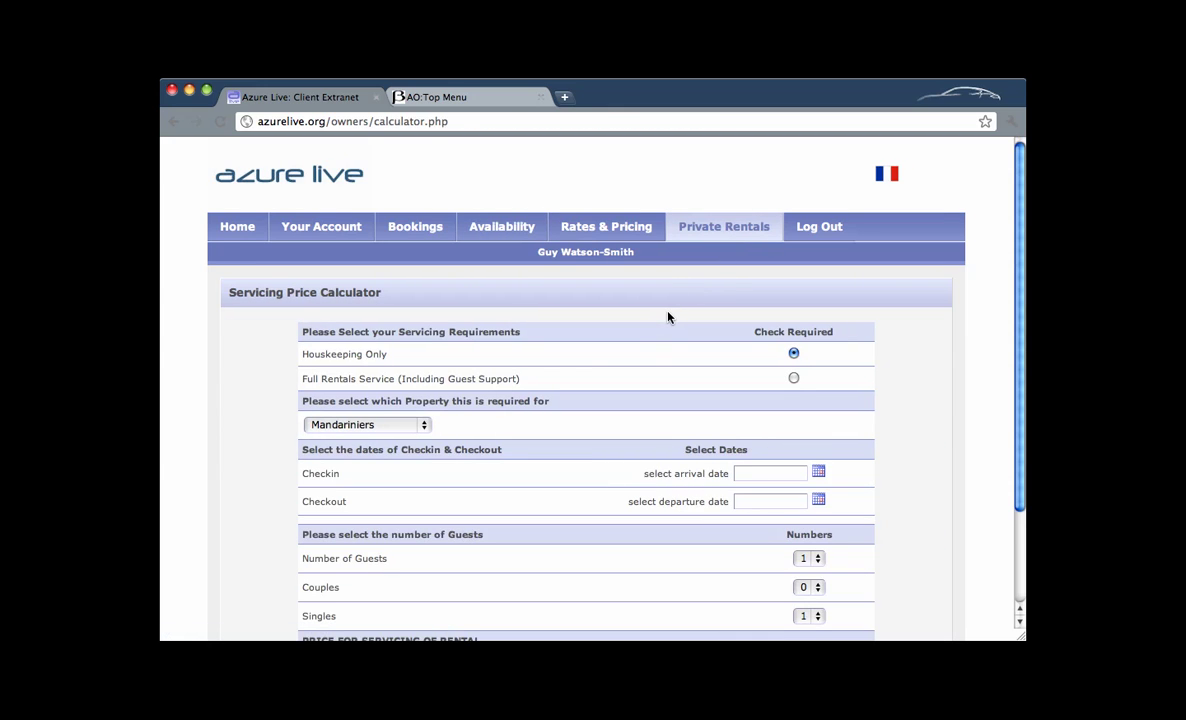